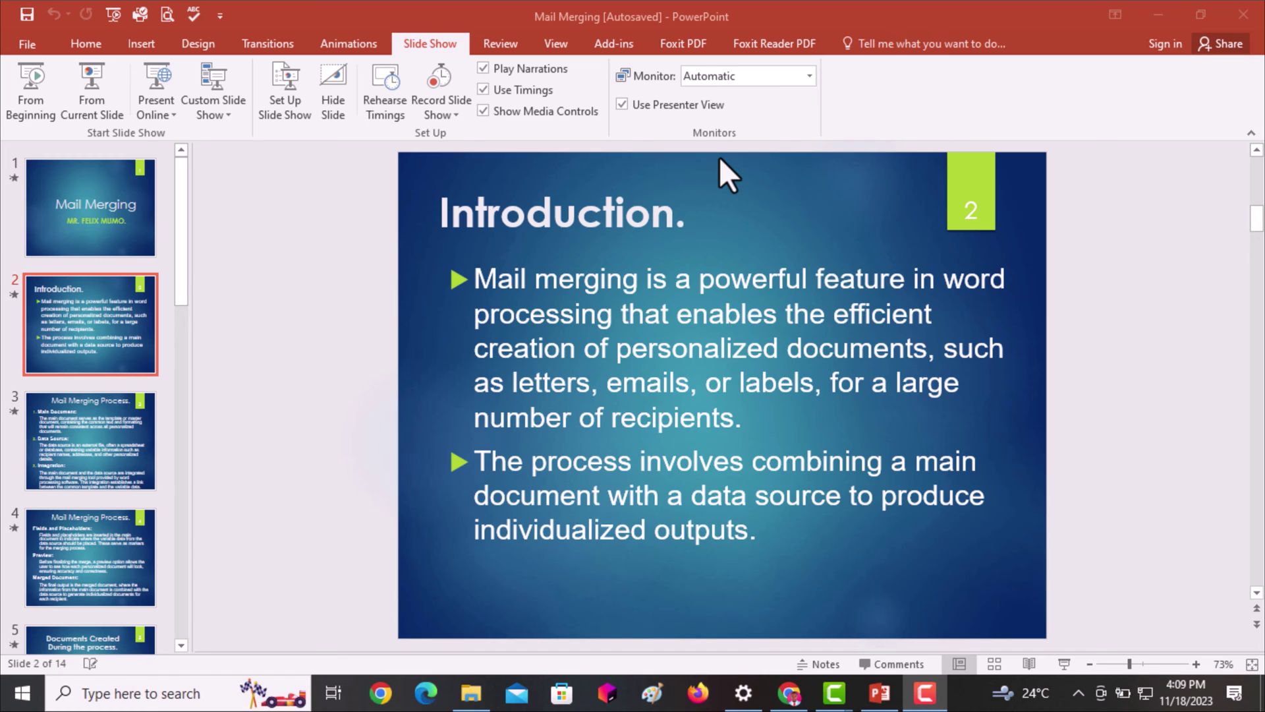
# Step: Activate the Mail Merging PowerPoint window showing slide 2, Introduction
pyautogui.click(1143, 437)
# Step: Advance to slide 3, Mail Merging Process, then minimize PowerPoint
pyautogui.scroll(-2, 1150, 463)
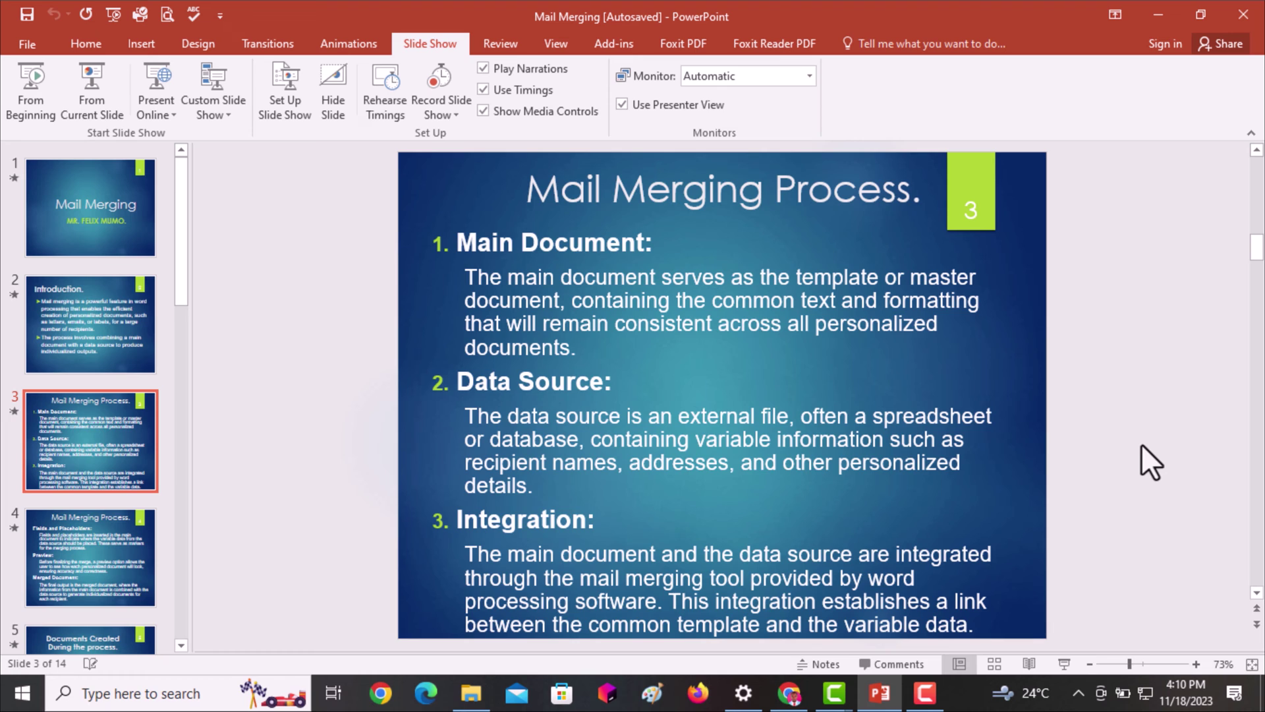
pyautogui.click(1158, 9)
# Step: Open Main Document from Channel Videos > Video 2 Mail Merging in Word
pyautogui.click(968, 9)
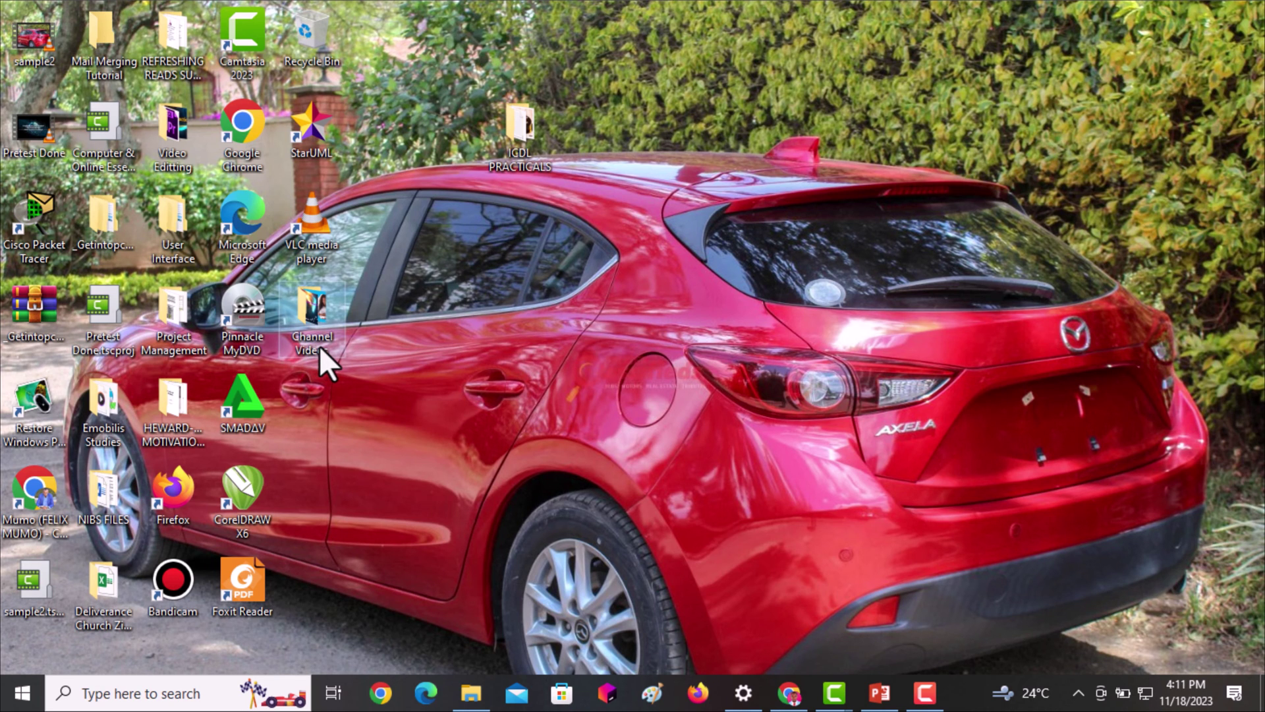
pyautogui.doubleClick(318, 346)
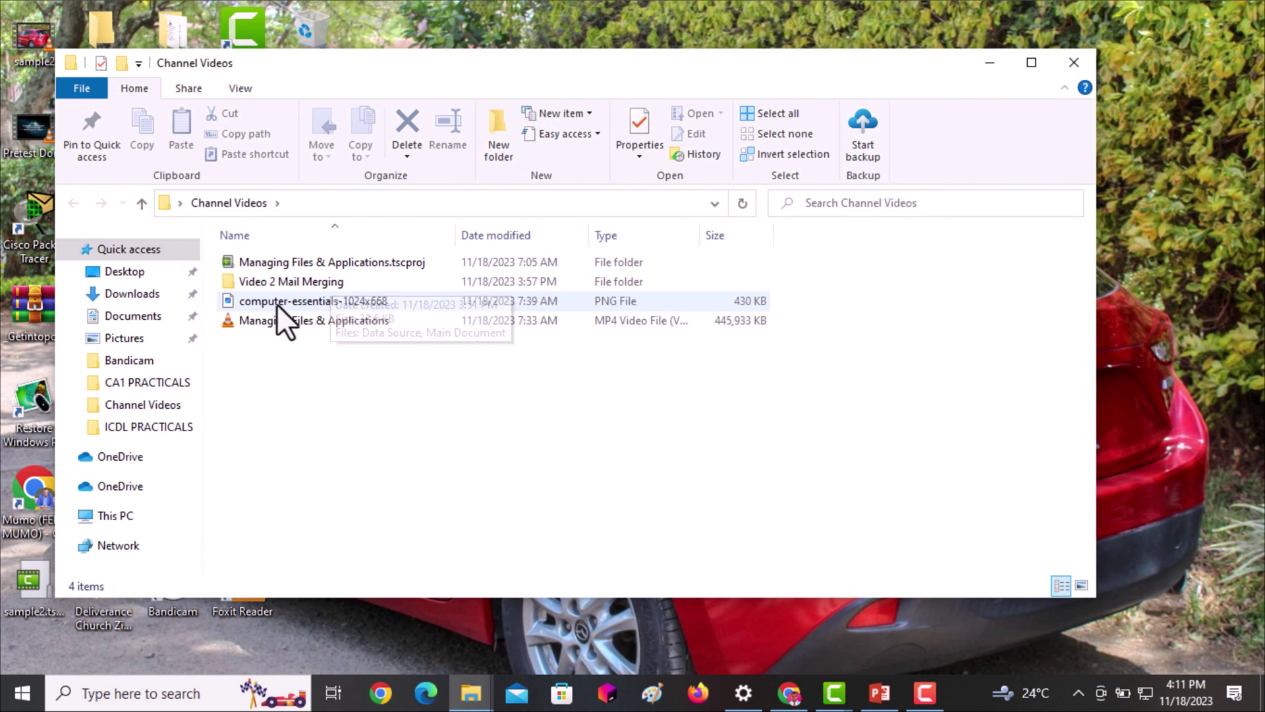
pyautogui.doubleClick(308, 282)
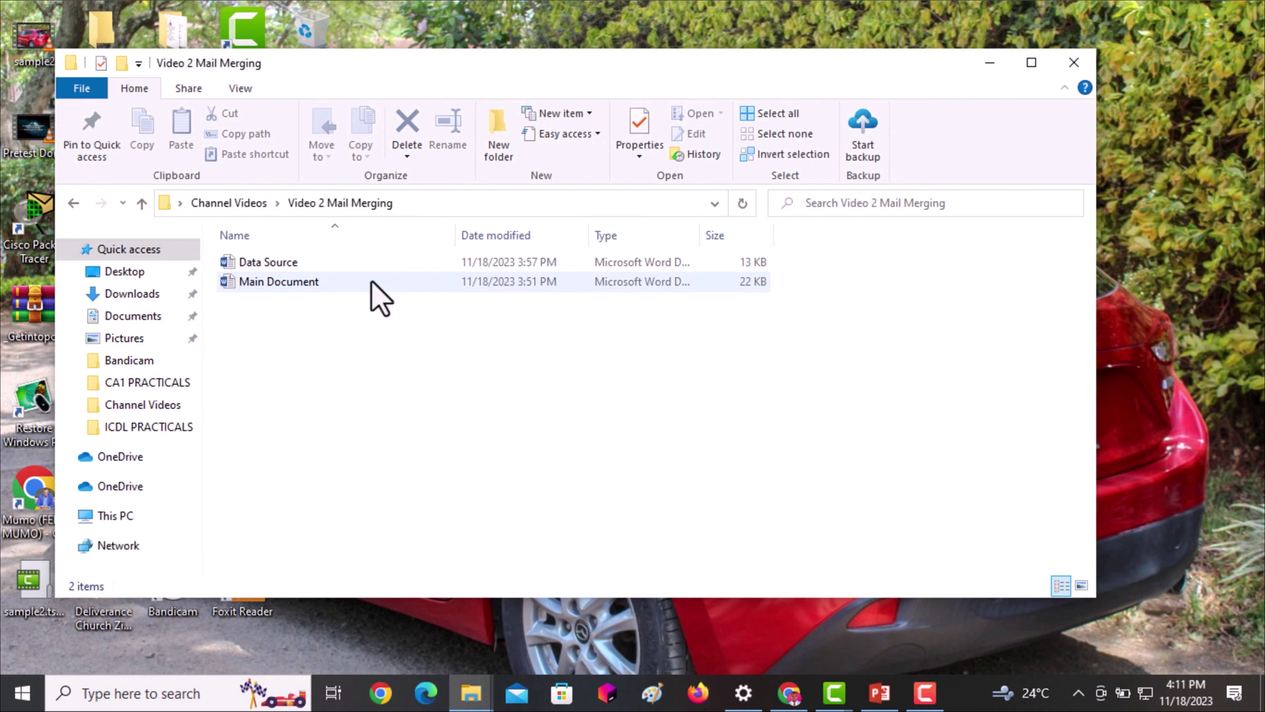
pyautogui.click(323, 282)
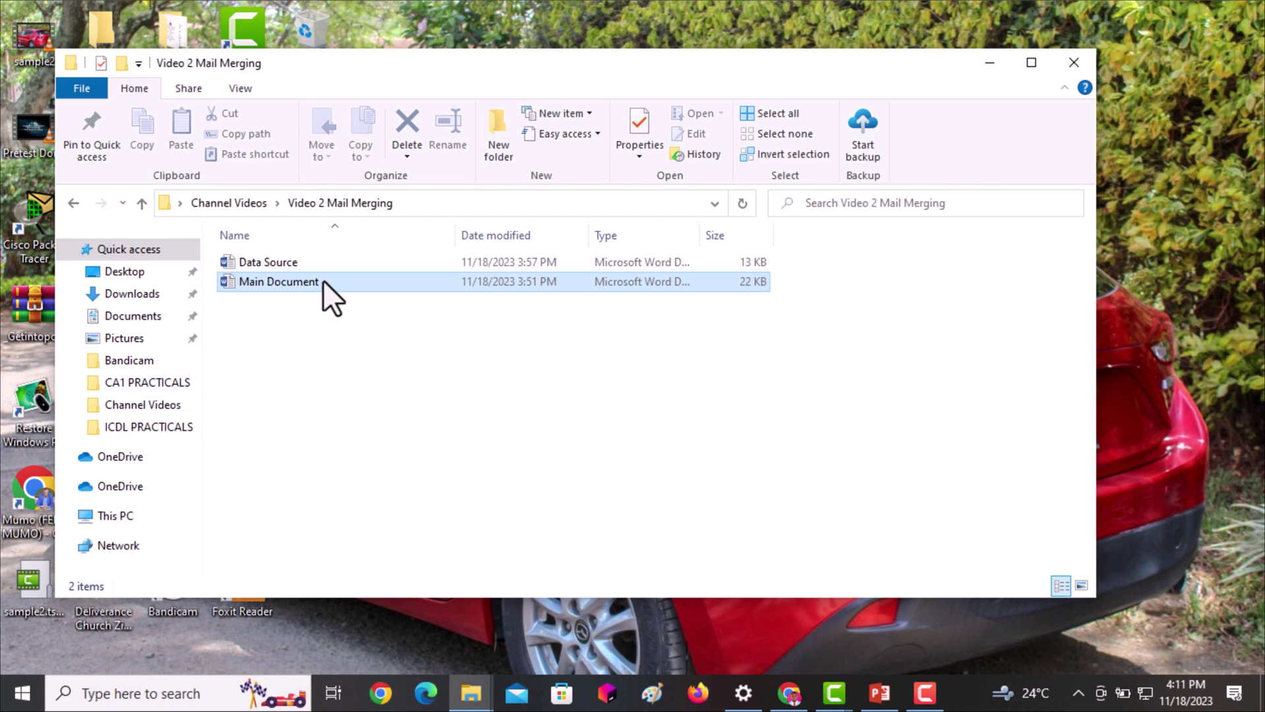
pyautogui.doubleClick(323, 281)
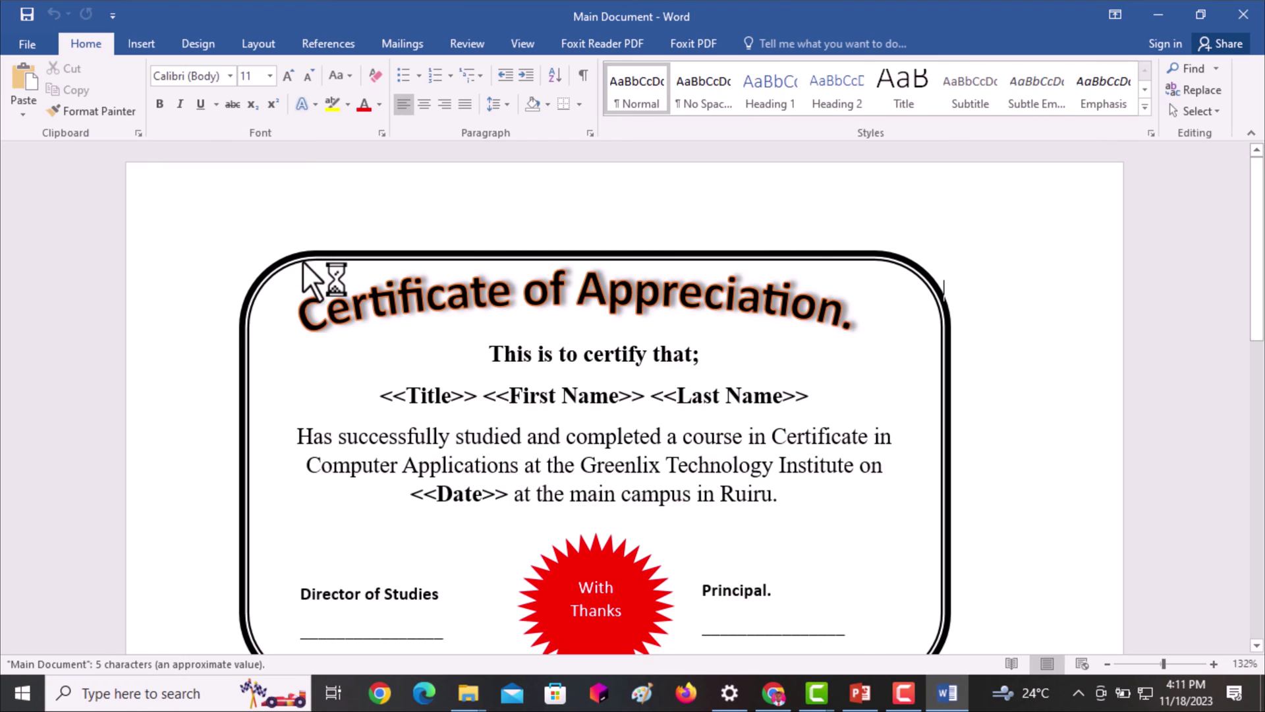
# Step: Look over the Certificate of Appreciation and switch to the Mailings ribbon
pyautogui.scroll(-2, 831, 379)
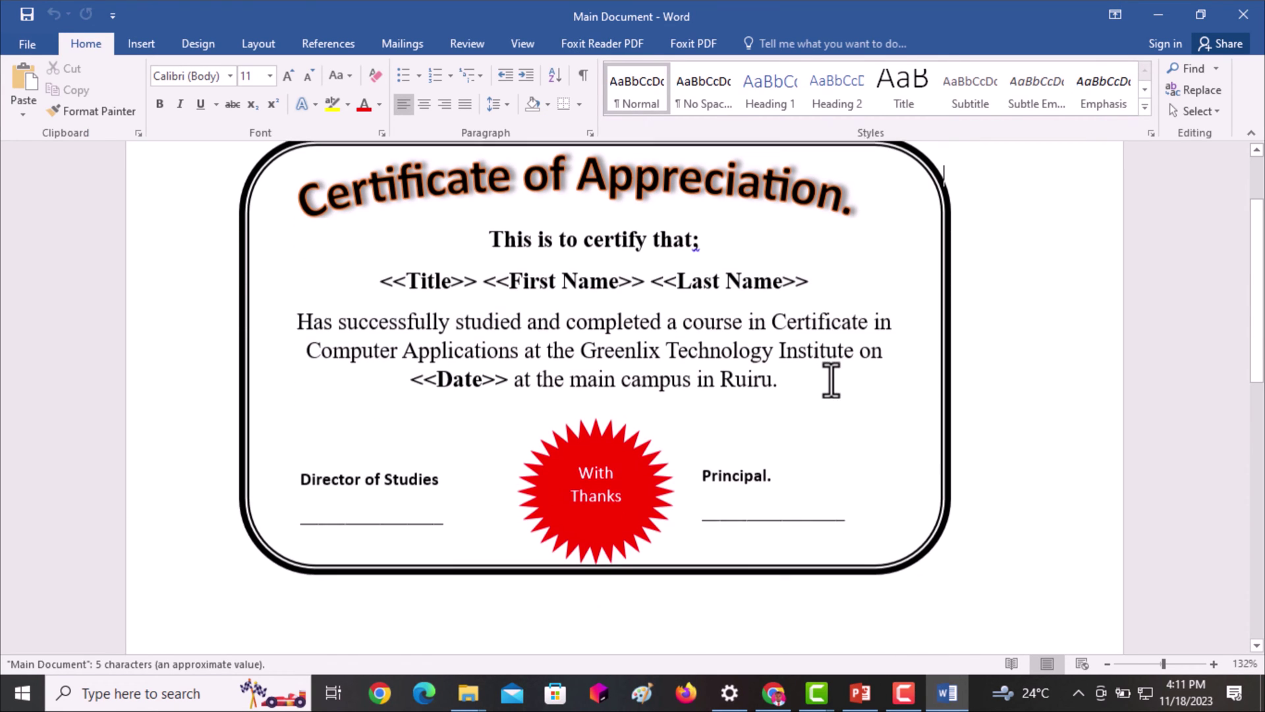
pyautogui.scroll(1, 832, 379)
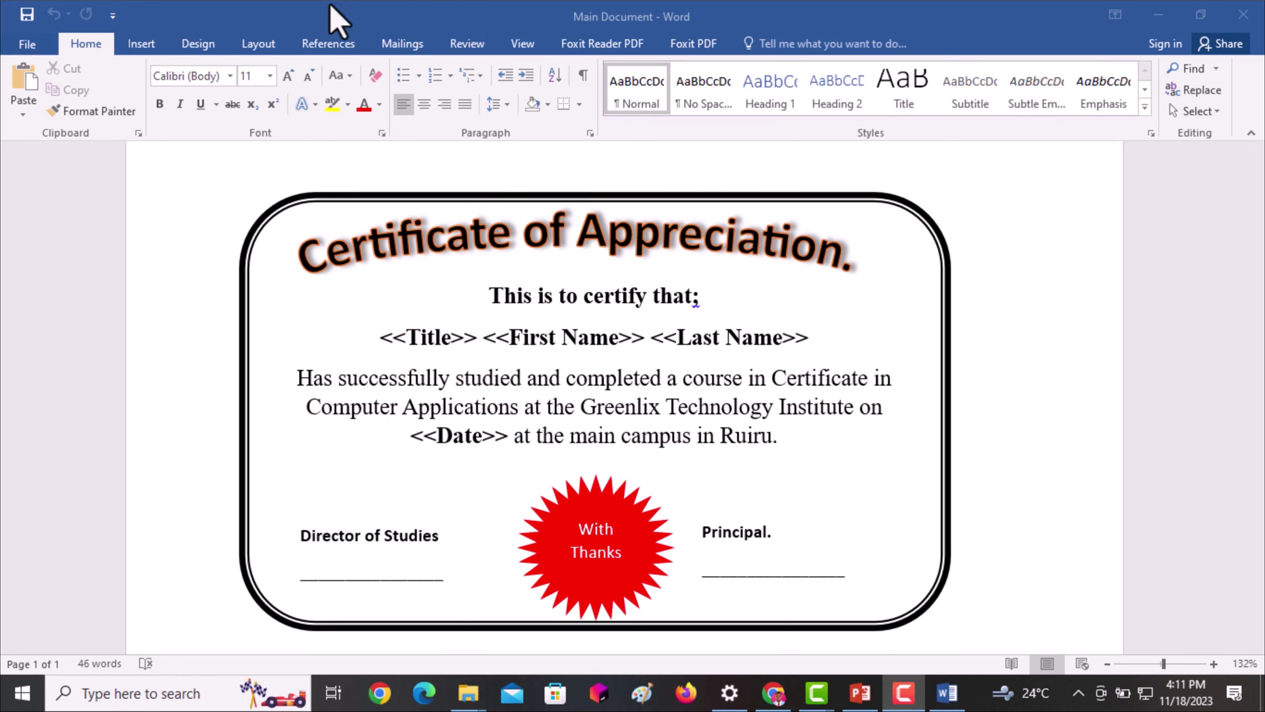
pyautogui.click(394, 40)
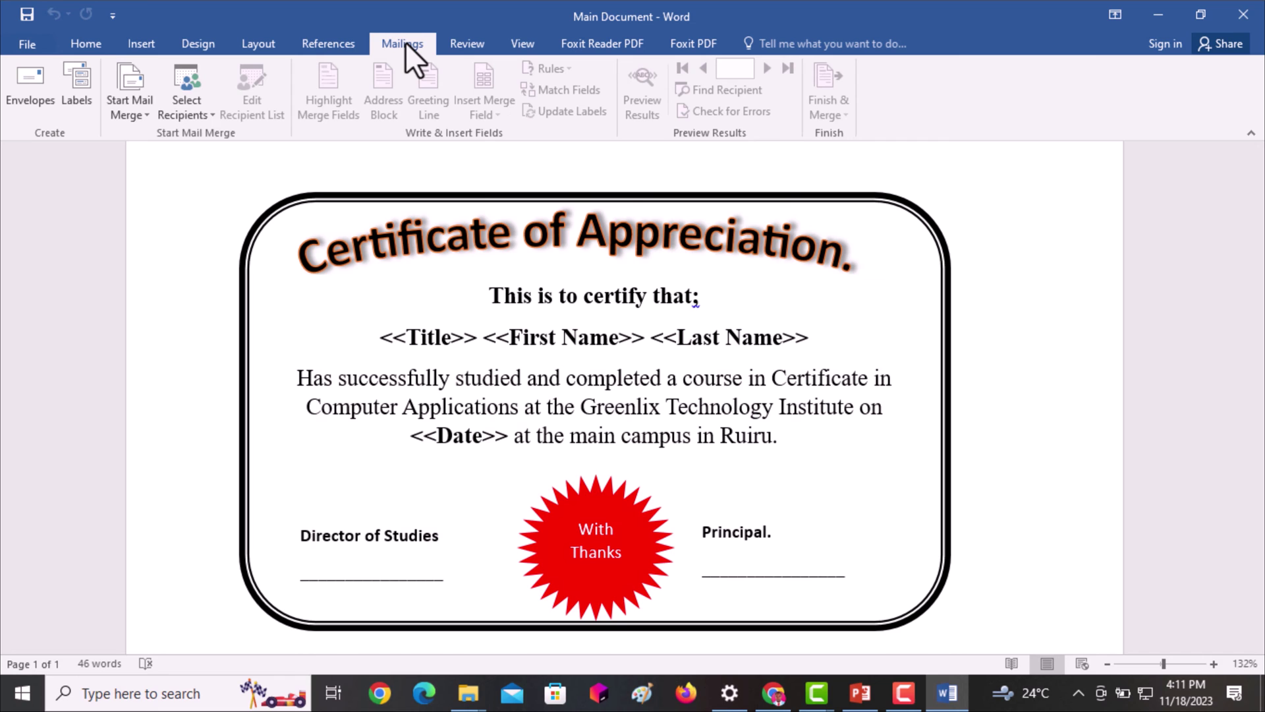
# Step: Make the certificate a Letters merge and show the Select Recipients options
pyautogui.click(132, 115)
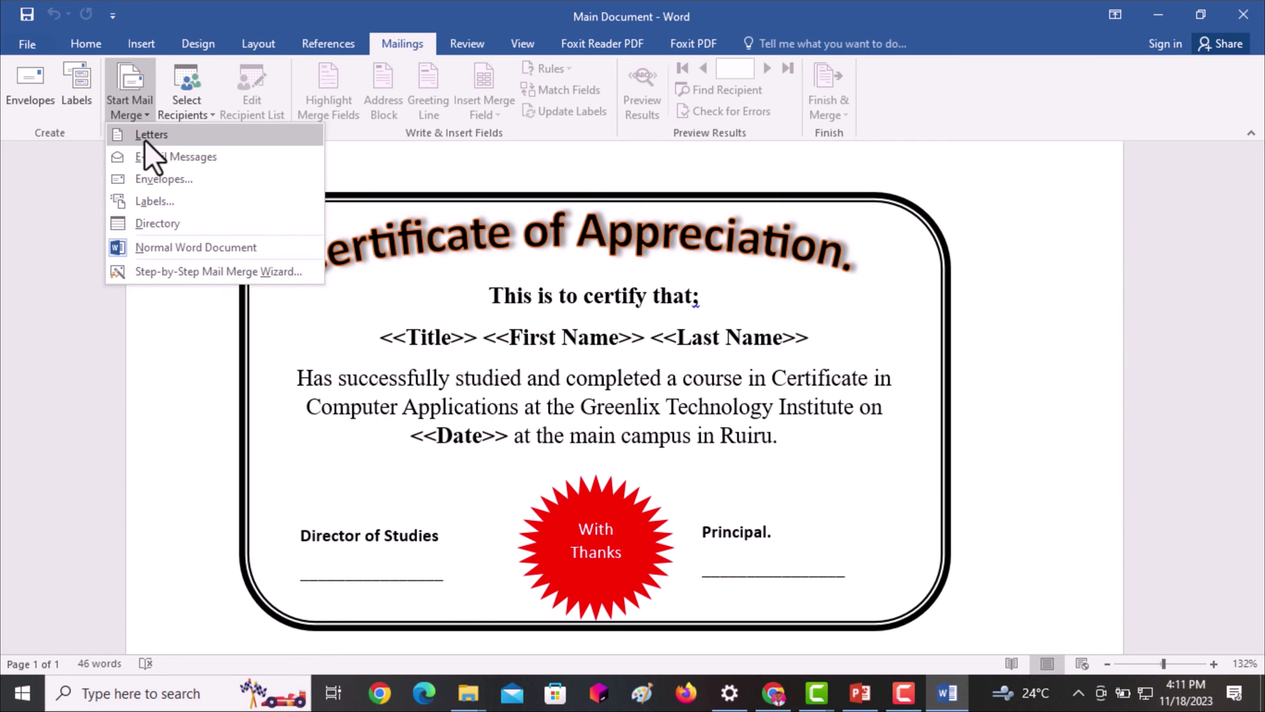
pyautogui.click(144, 135)
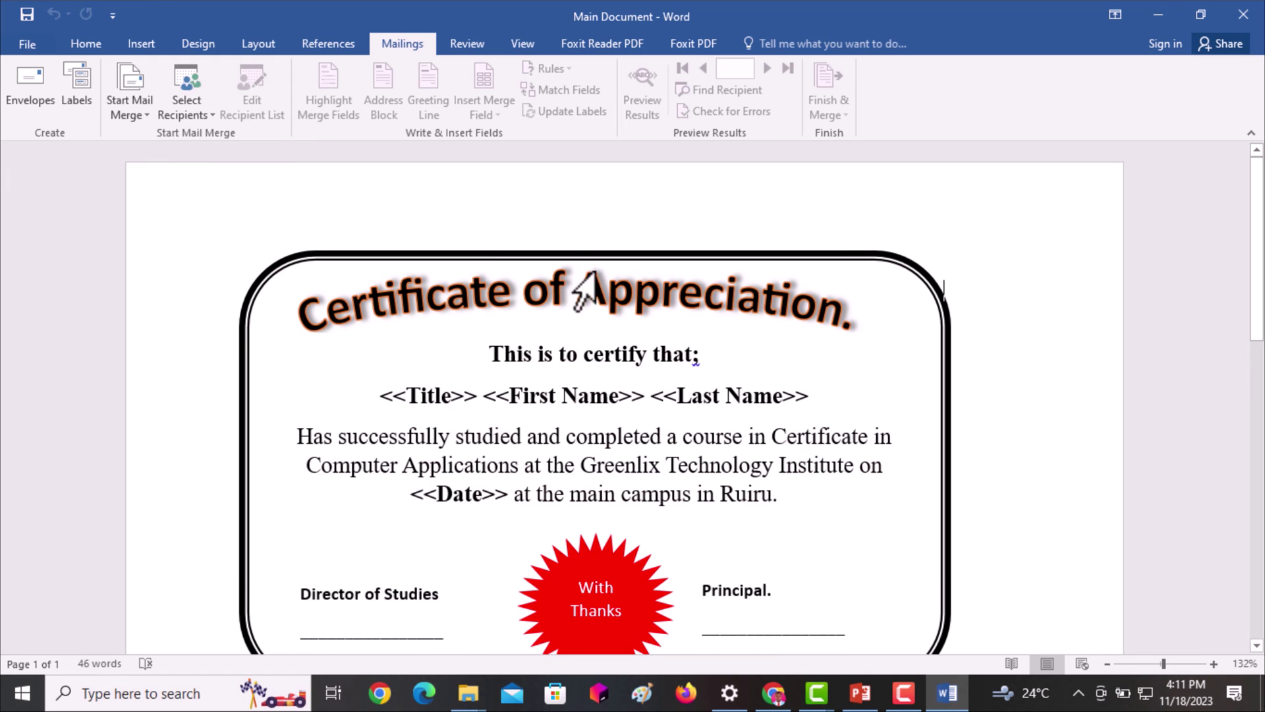
pyautogui.scroll(-1, 591, 288)
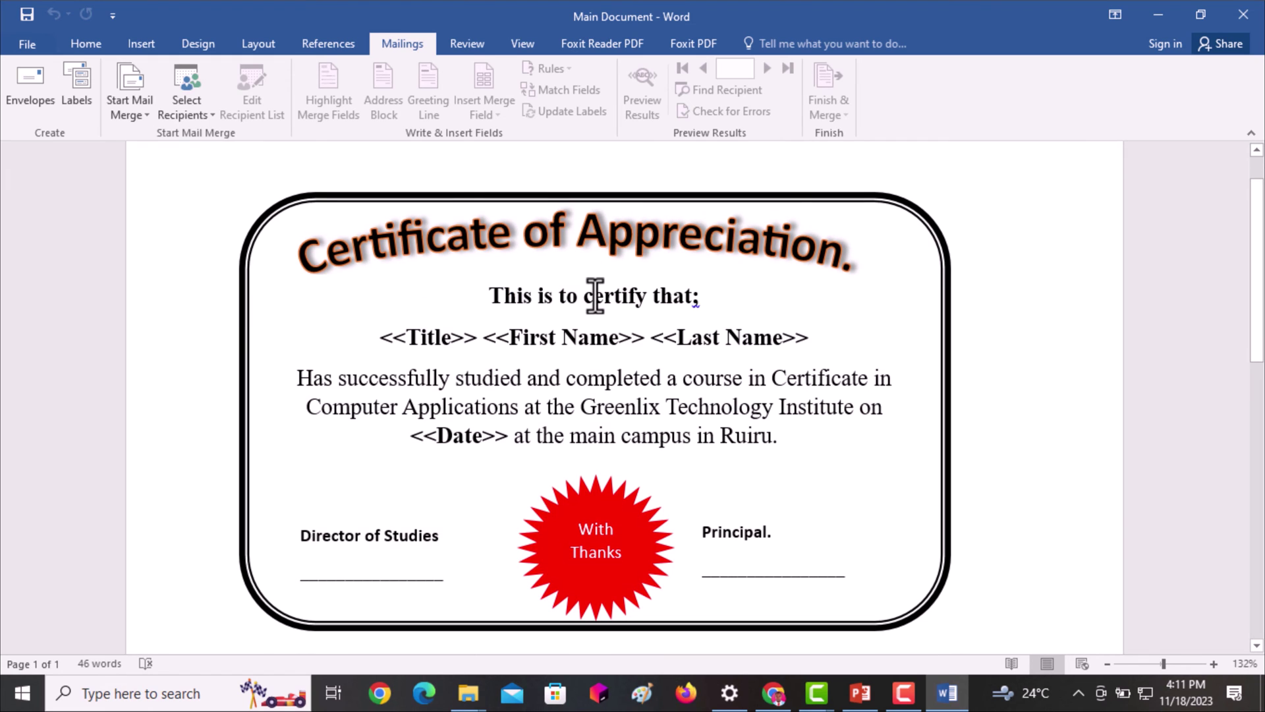
pyautogui.click(197, 110)
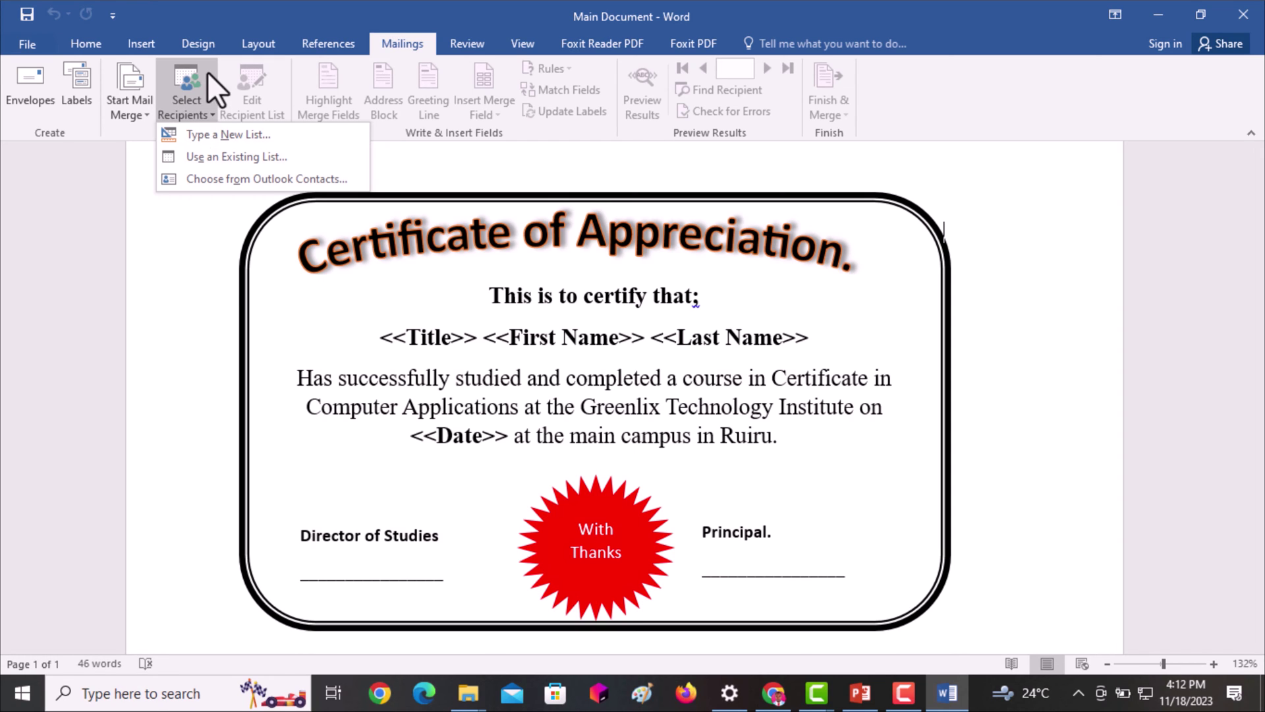
# Step: Use the existing list 'Data Source' from Desktop > Channel Videos > Video 2 Mail Merging as recipients
pyautogui.click(256, 156)
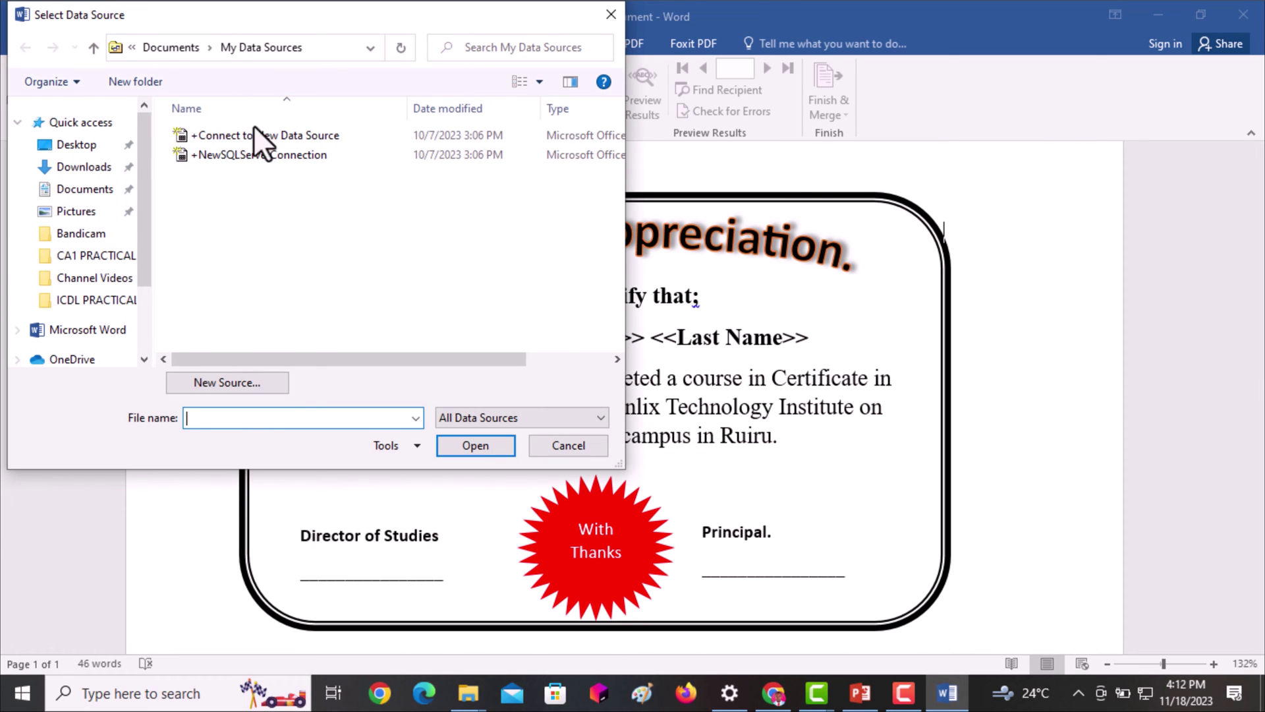
pyautogui.click(91, 145)
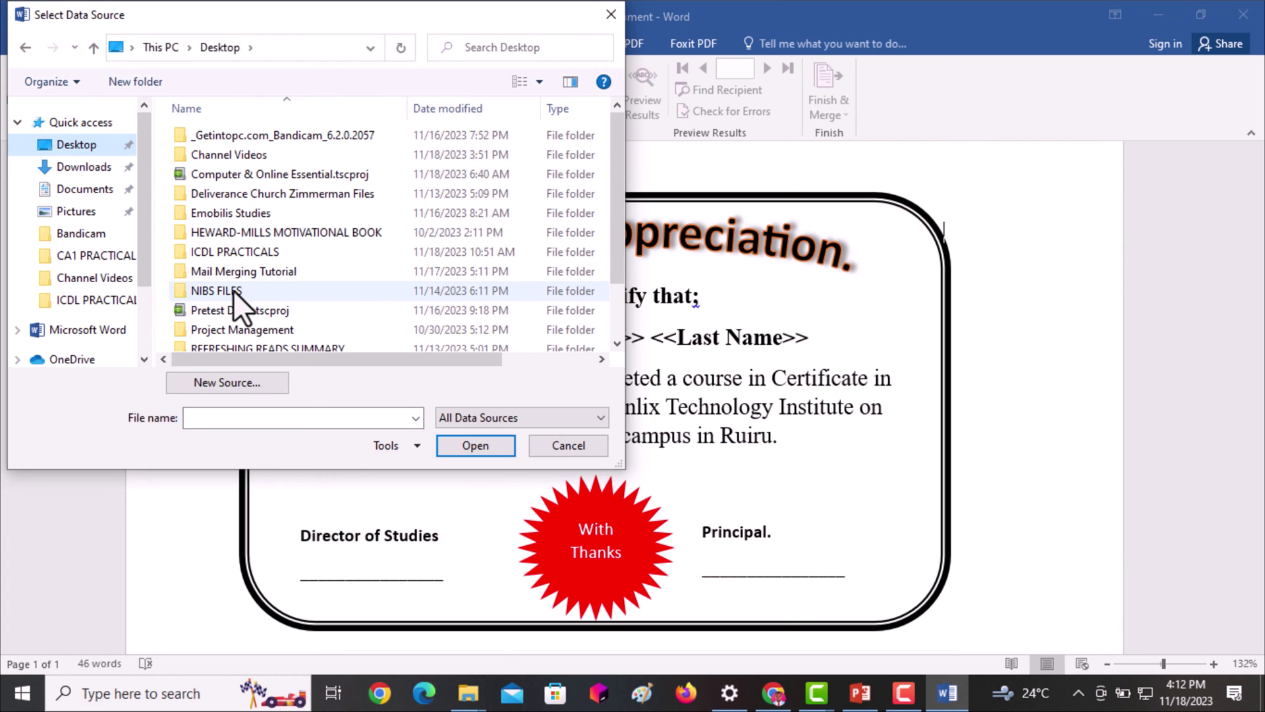
pyautogui.scroll(-1, 234, 291)
pyautogui.doubleClick(234, 342)
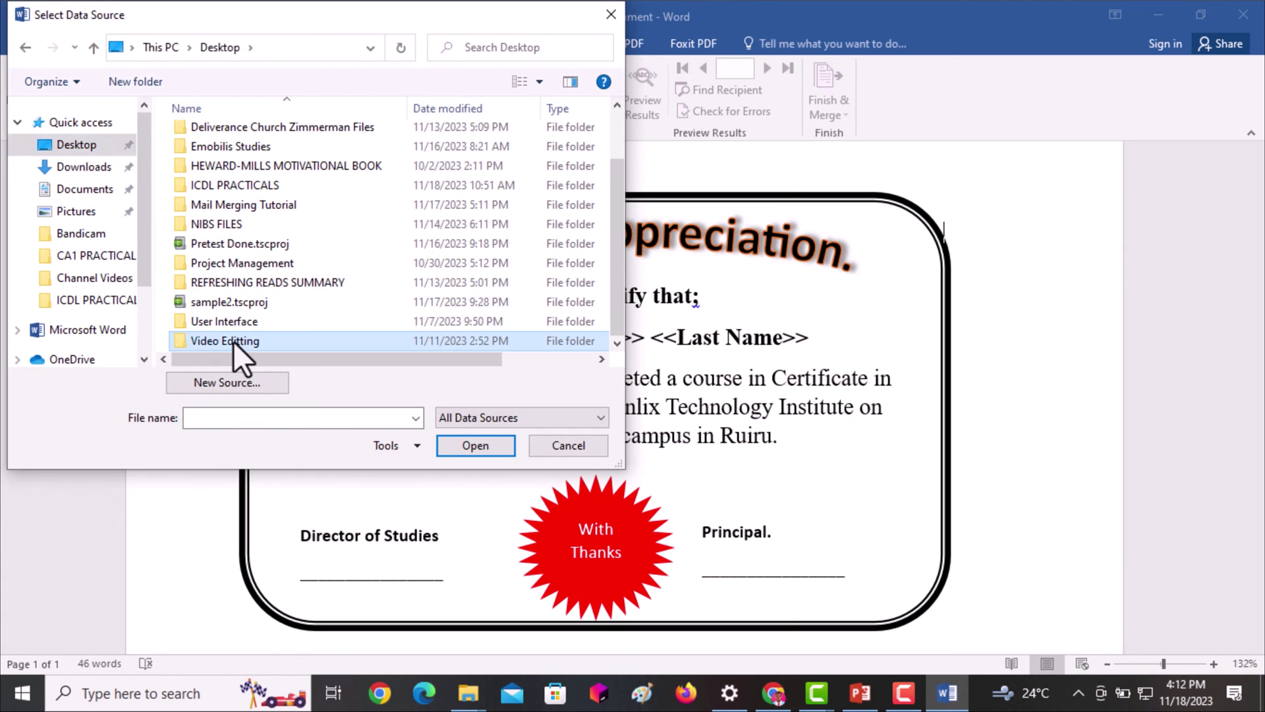
pyautogui.click(33, 43)
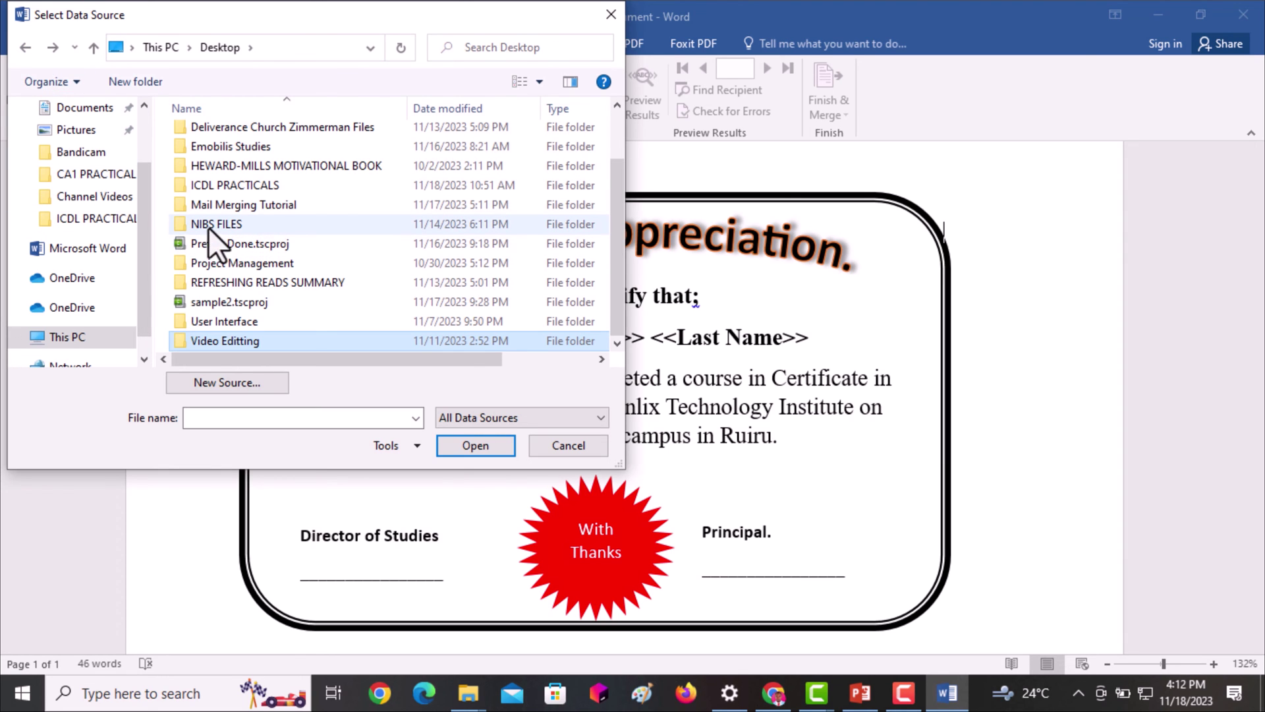
pyautogui.scroll(1, 224, 231)
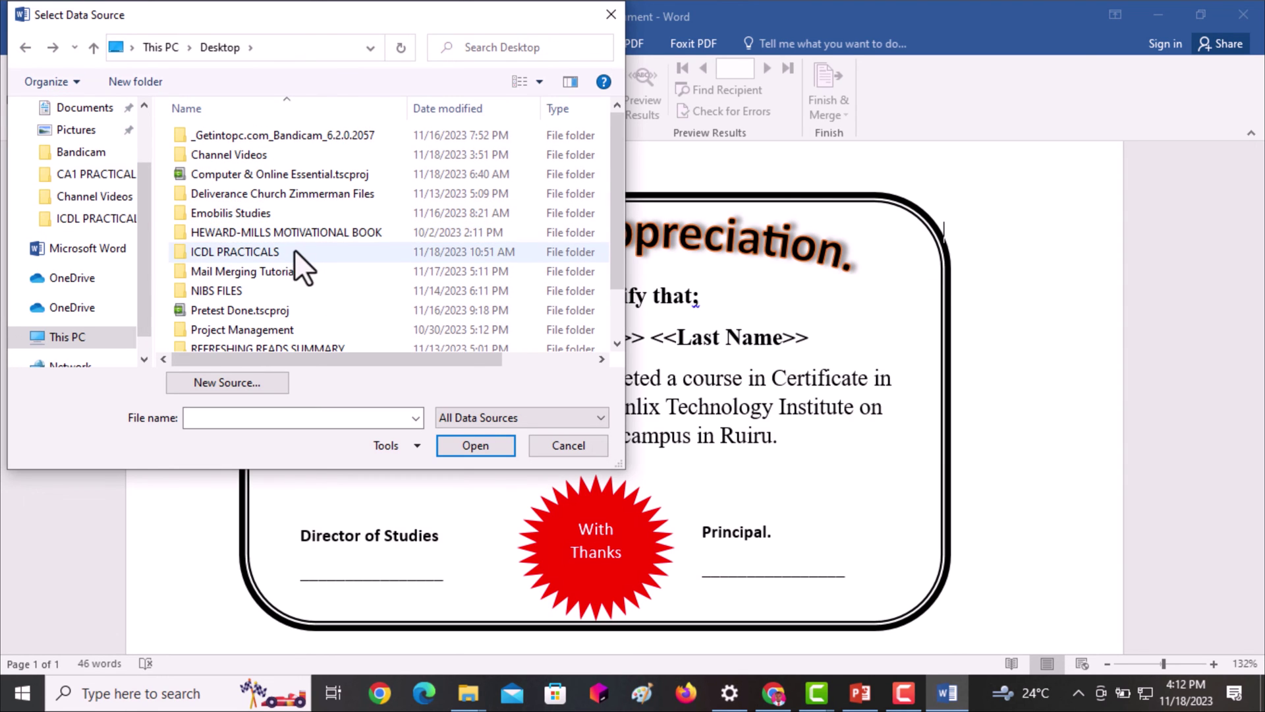
pyautogui.click(228, 156)
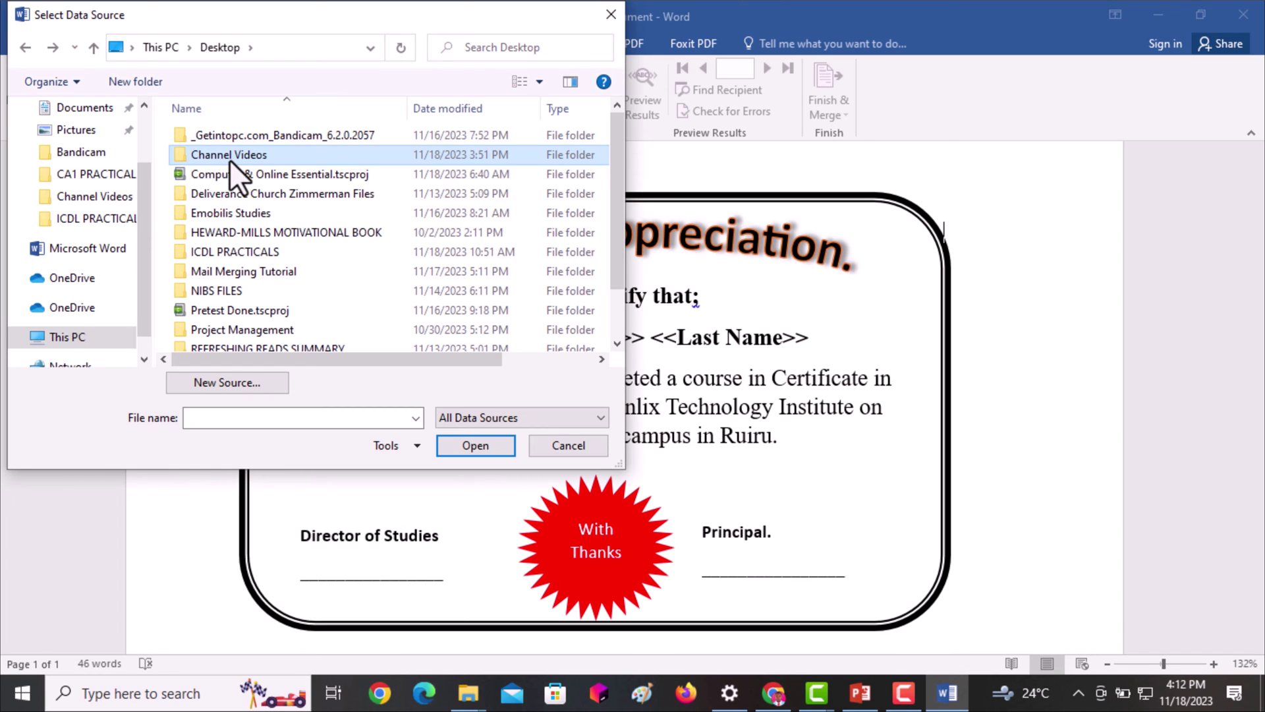
pyautogui.doubleClick(254, 160)
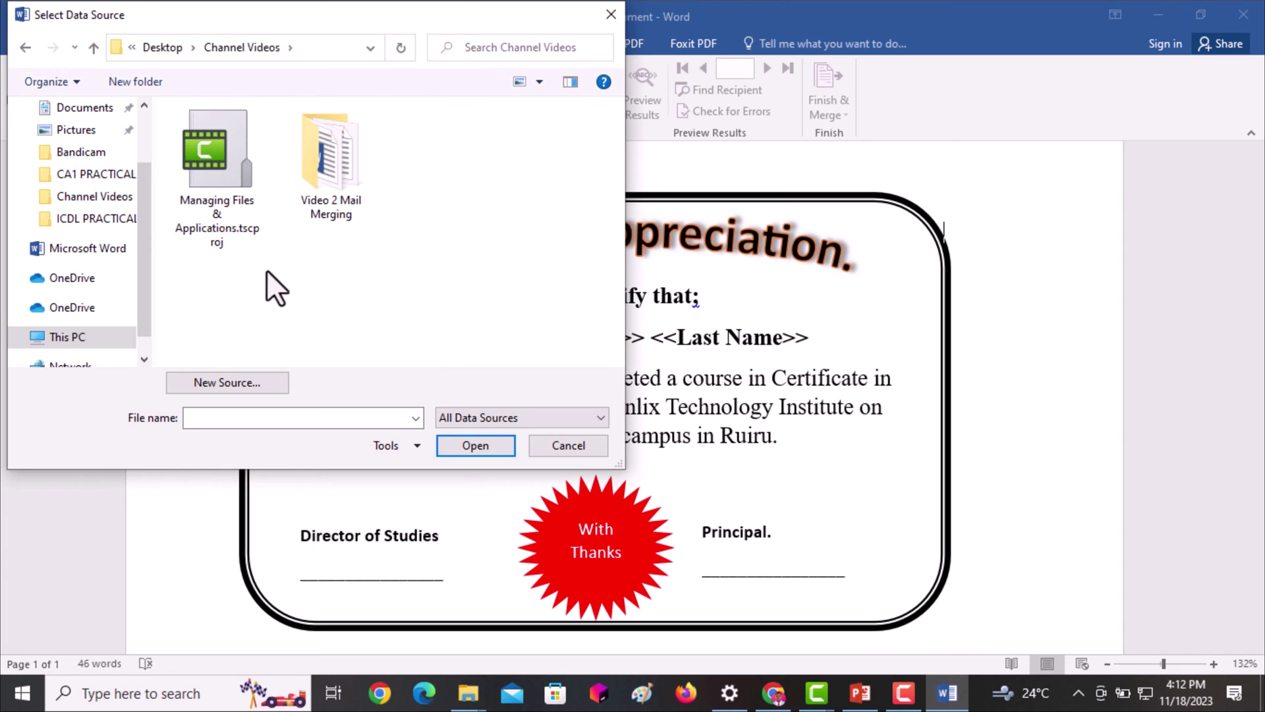
pyautogui.click(342, 192)
pyautogui.doubleClick(341, 191)
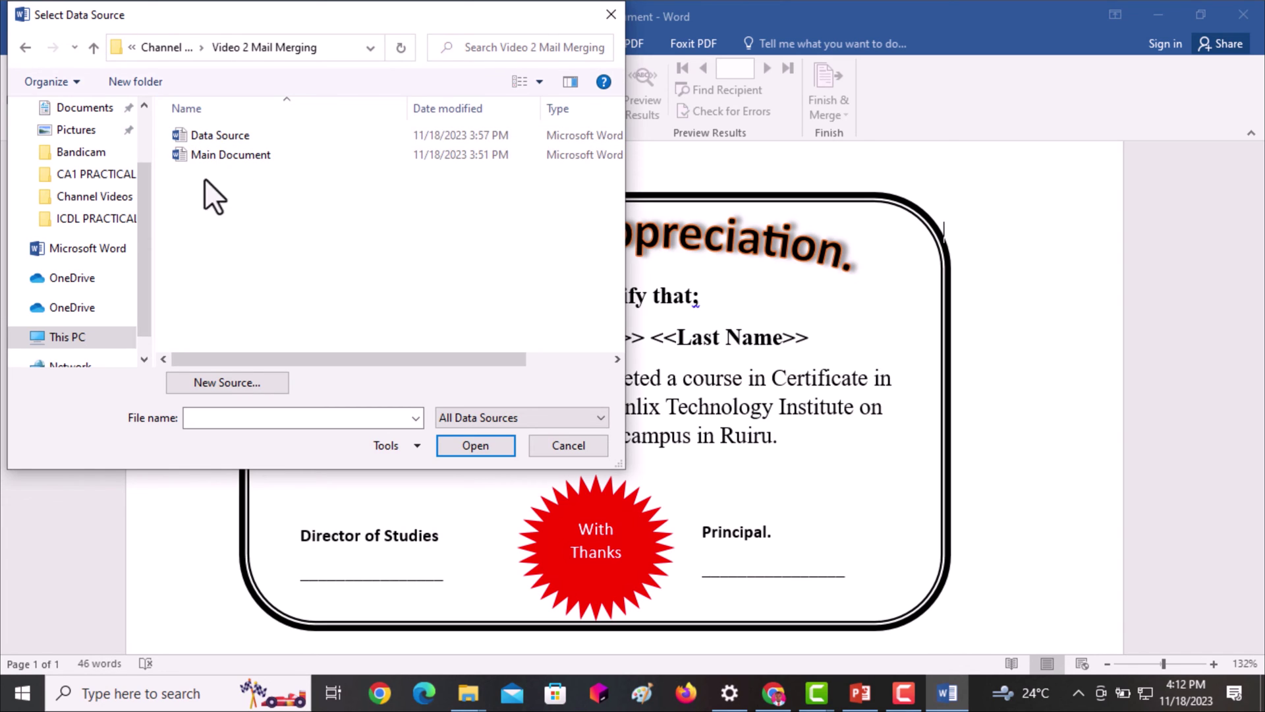
pyautogui.click(210, 133)
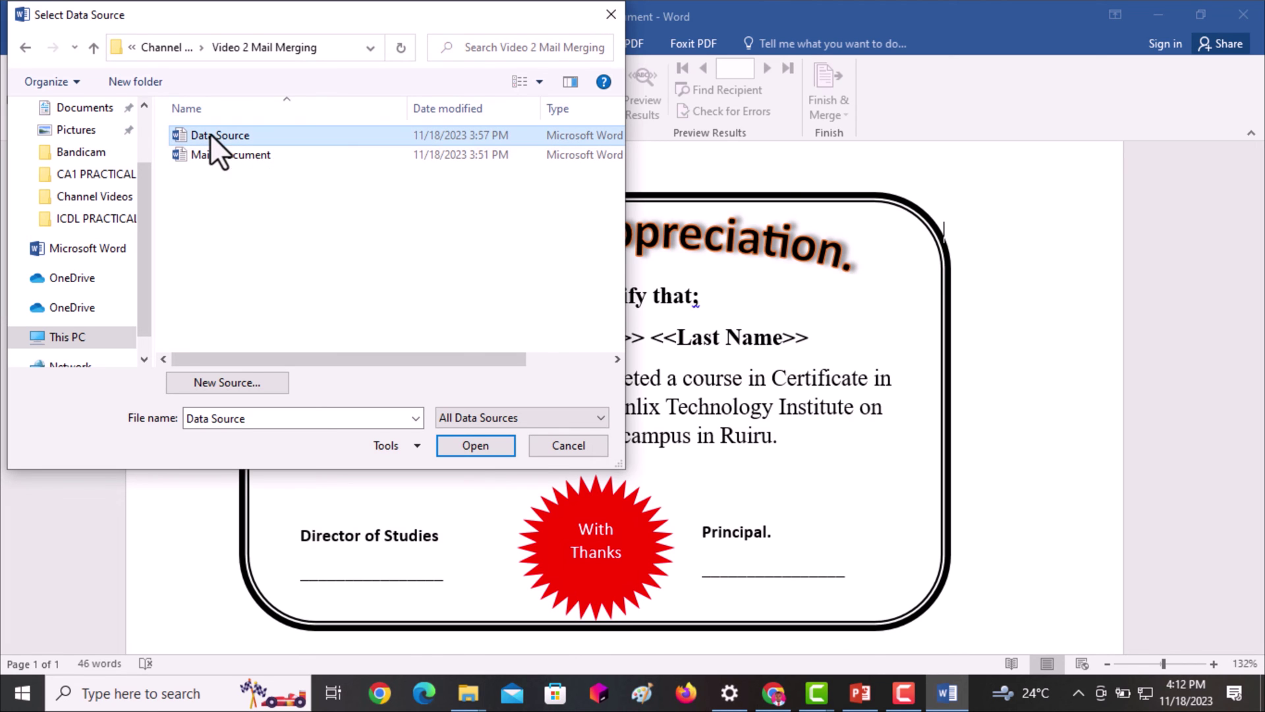
pyautogui.click(474, 453)
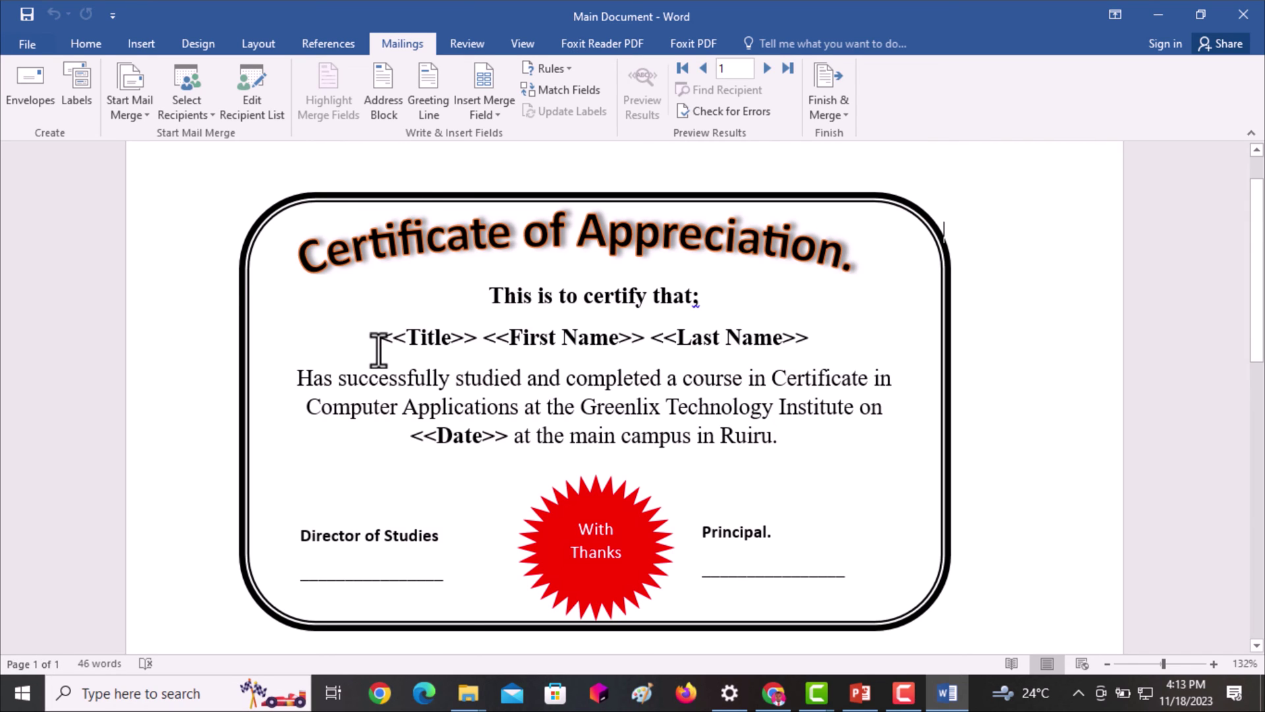
# Step: Replace the <<Title>> and <<First Name>> placeholders with Title and First_Name merge fields
pyautogui.moveTo(381, 342); pyautogui.dragTo(465, 333)
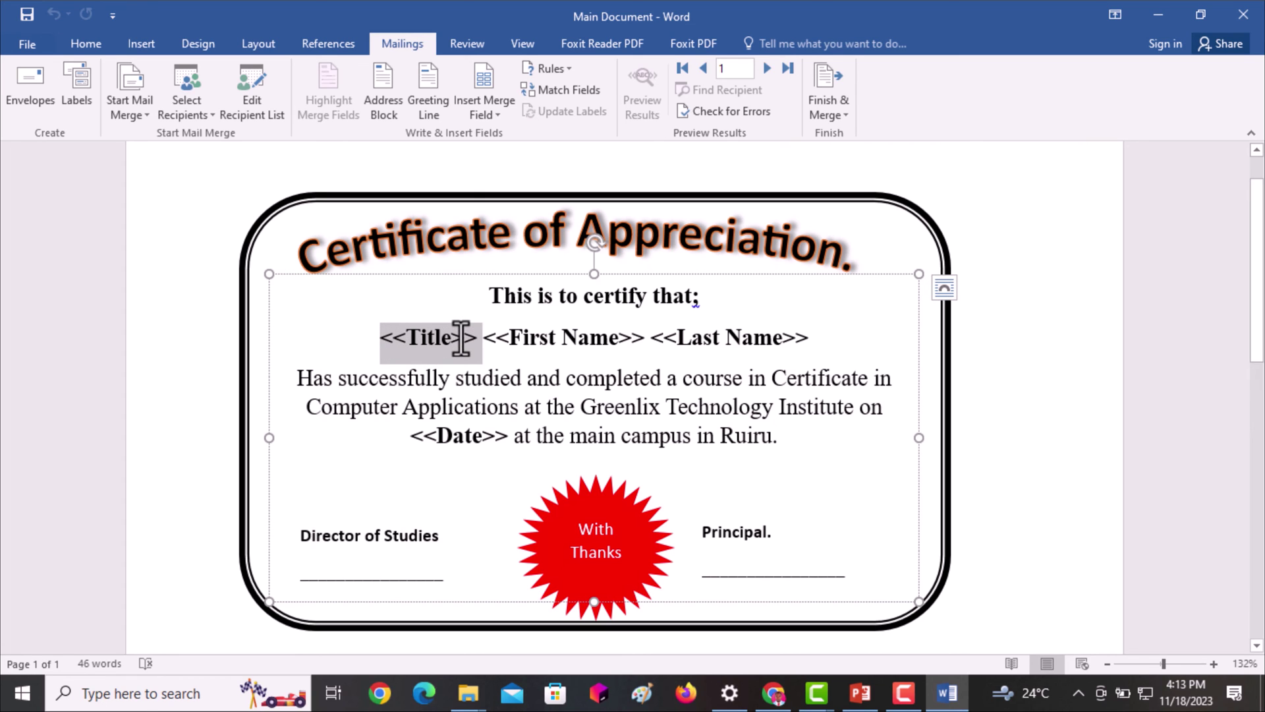
pyautogui.click(502, 116)
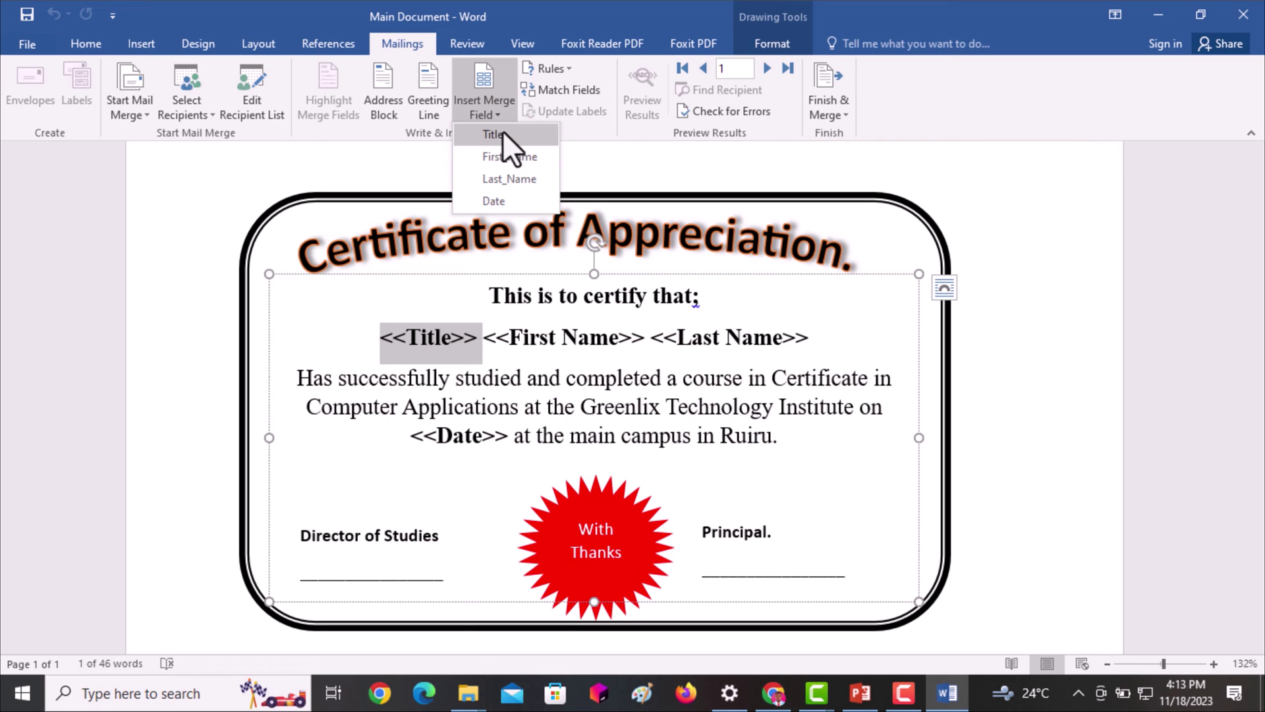
pyautogui.click(502, 137)
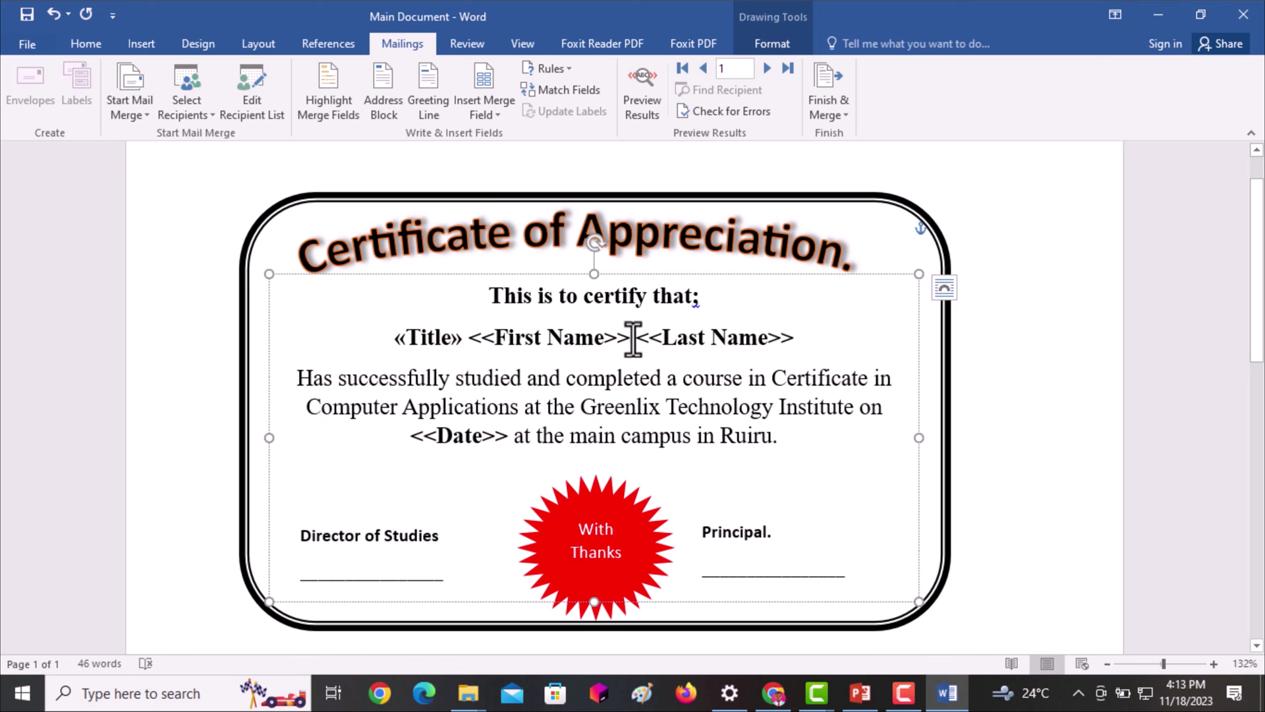
pyautogui.moveTo(633, 337); pyautogui.dragTo(469, 338)
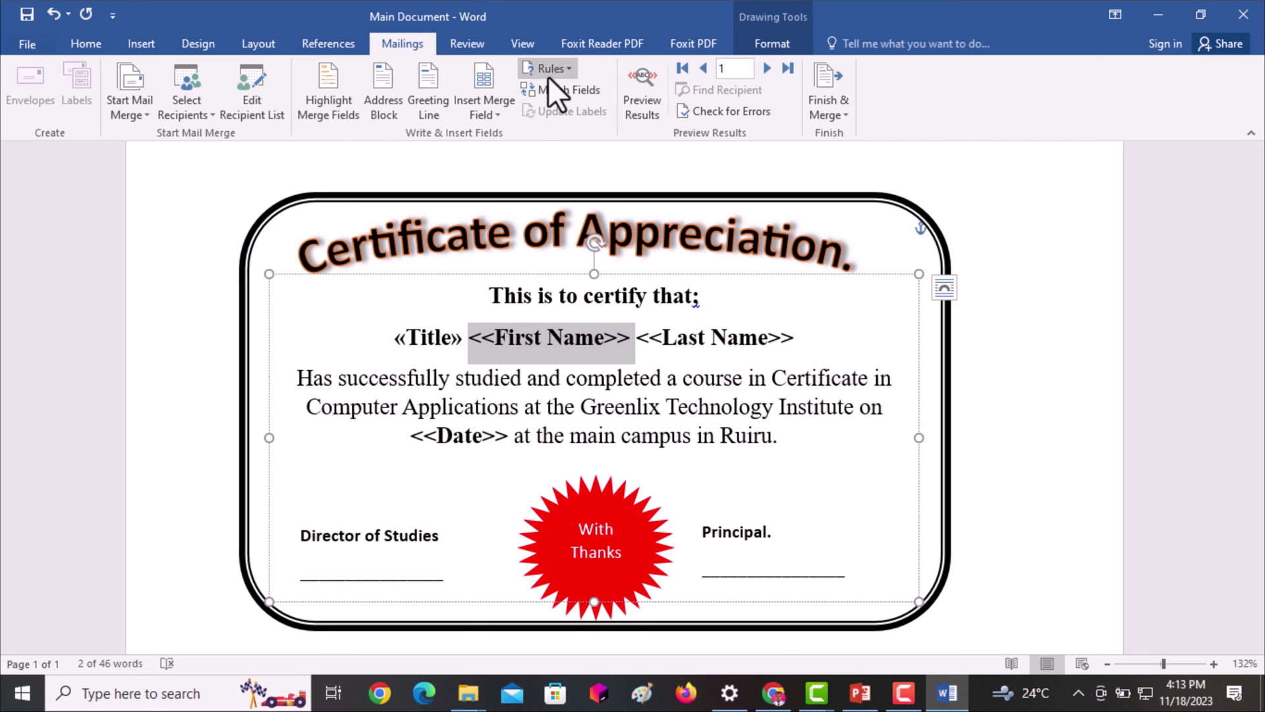
pyautogui.click(492, 112)
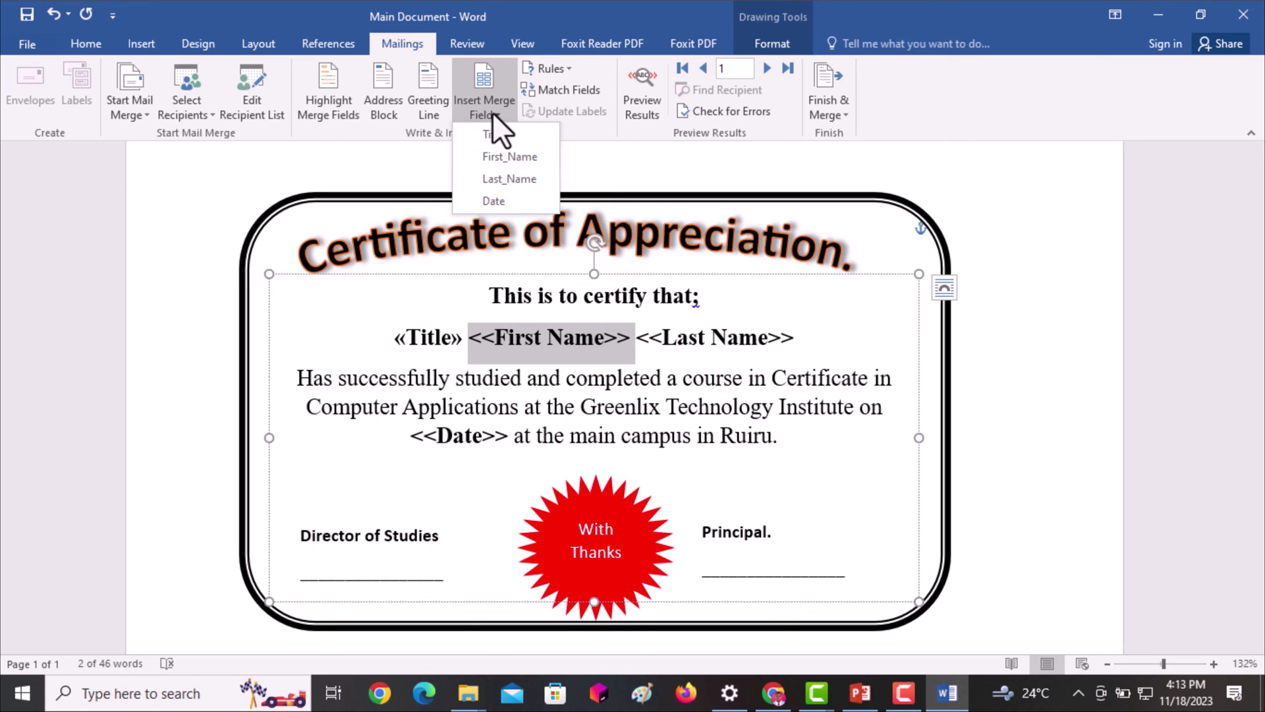
pyautogui.click(504, 151)
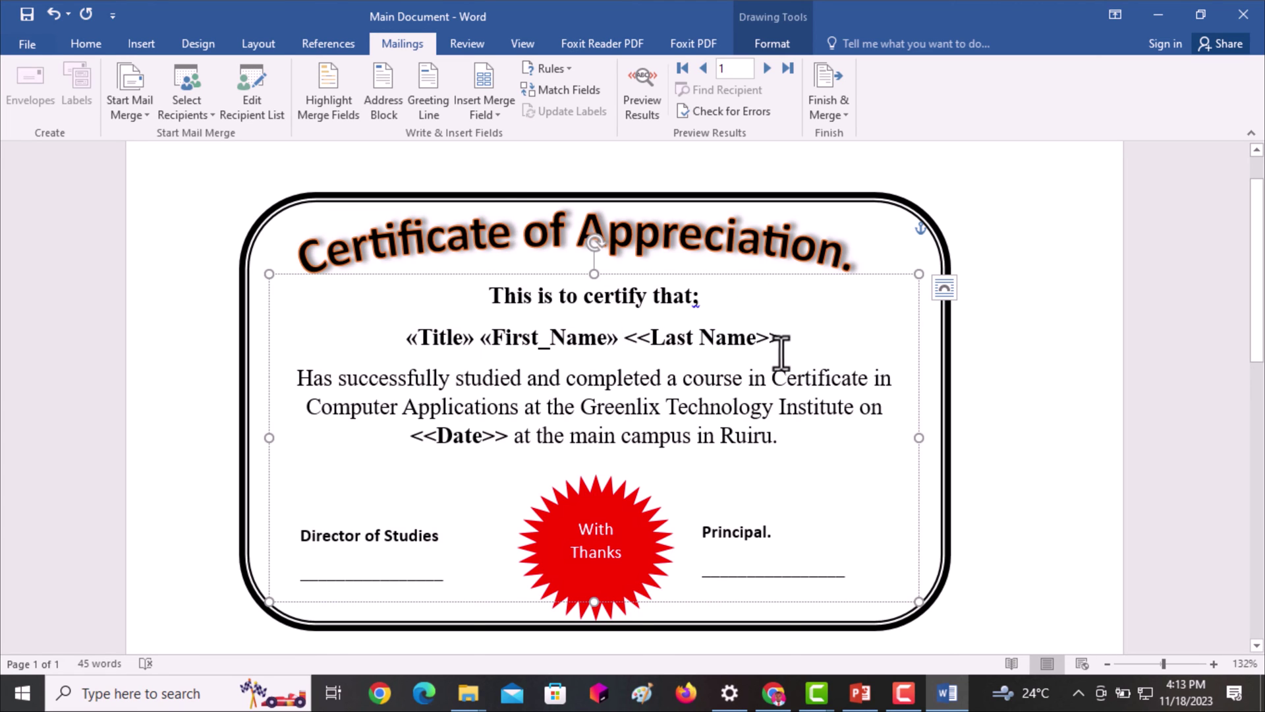
# Step: Replace the Last Name and Date placeholders with Last_Name and Date merge fields
pyautogui.moveTo(780, 344); pyautogui.dragTo(634, 342)
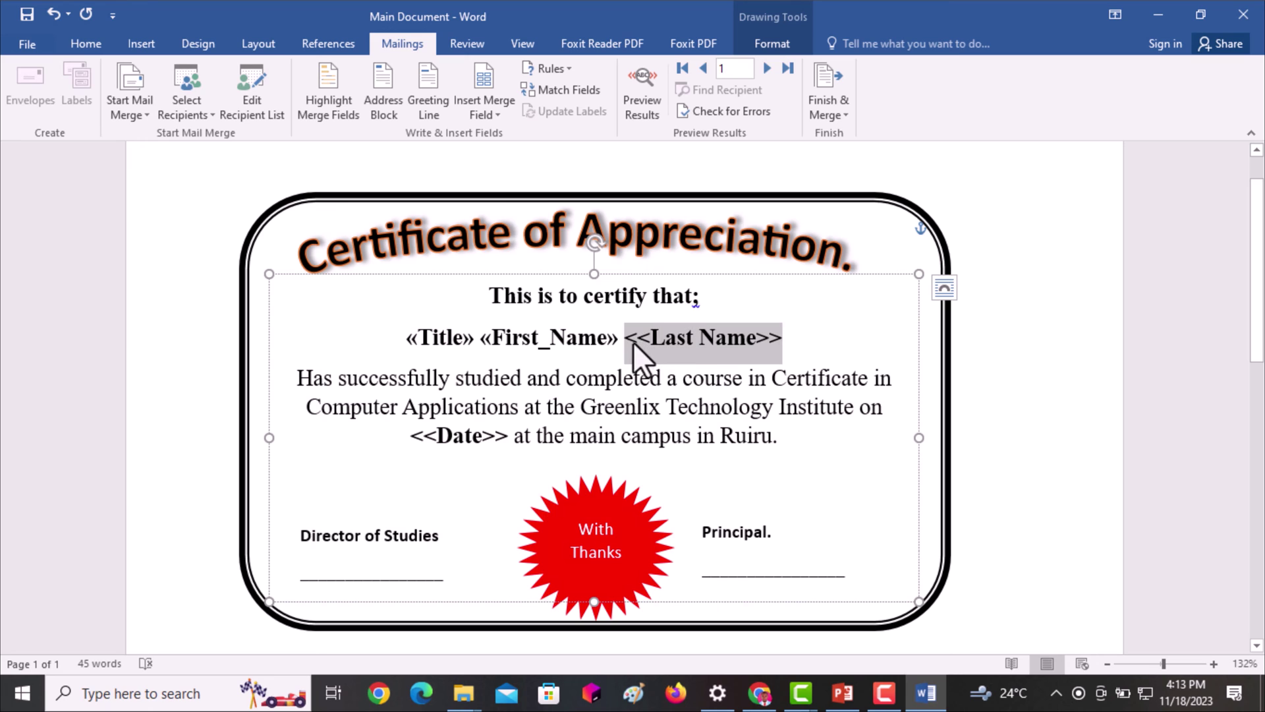
pyautogui.click(501, 114)
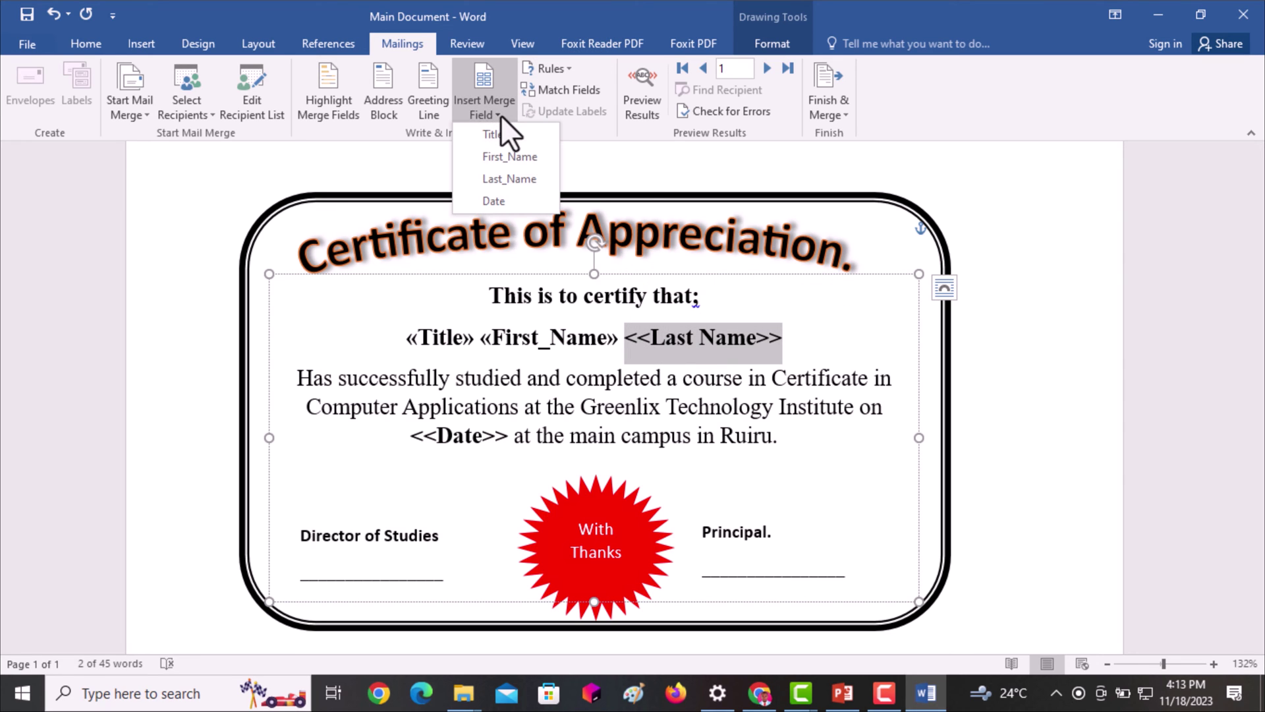
pyautogui.click(516, 184)
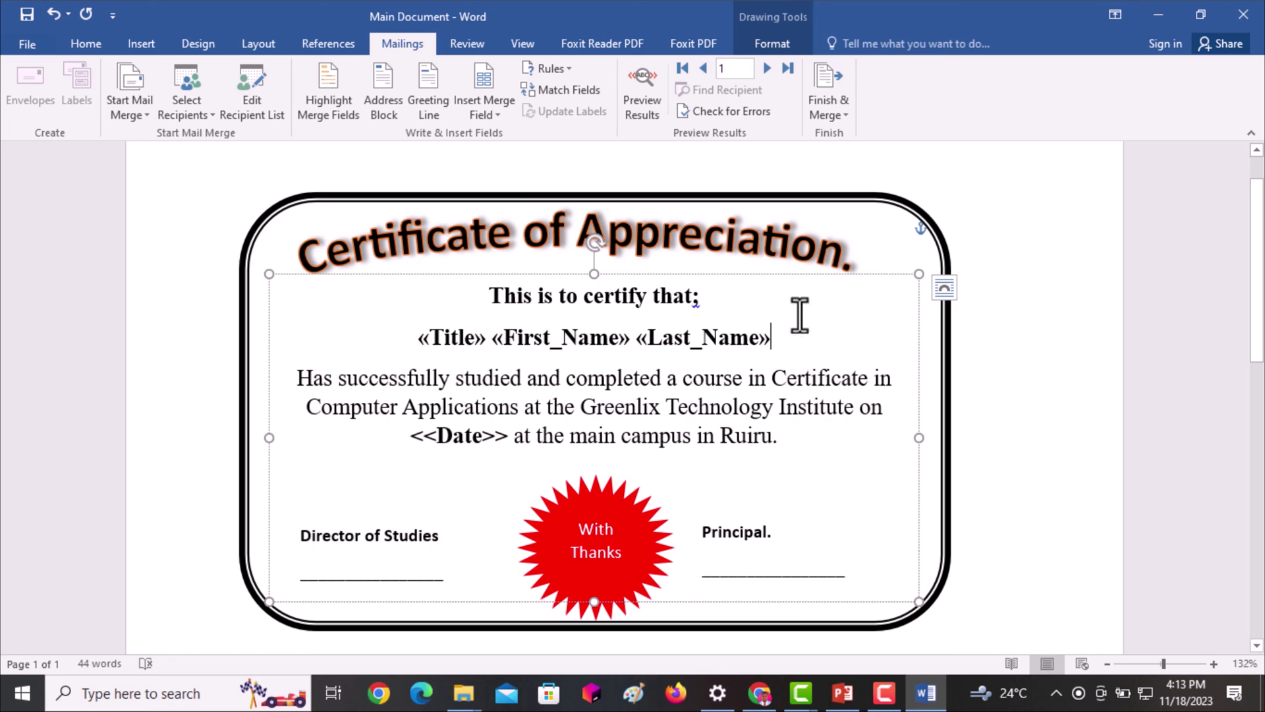
pyautogui.click(974, 277)
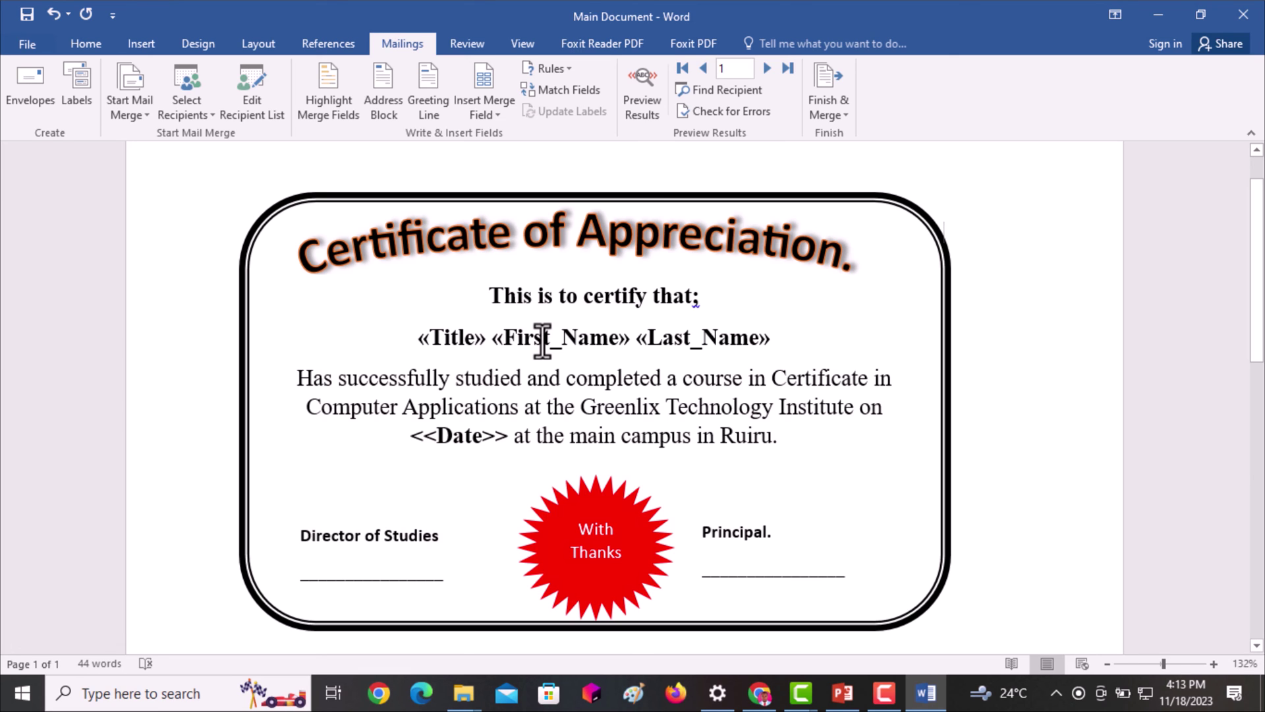
pyautogui.moveTo(504, 438); pyautogui.dragTo(398, 437)
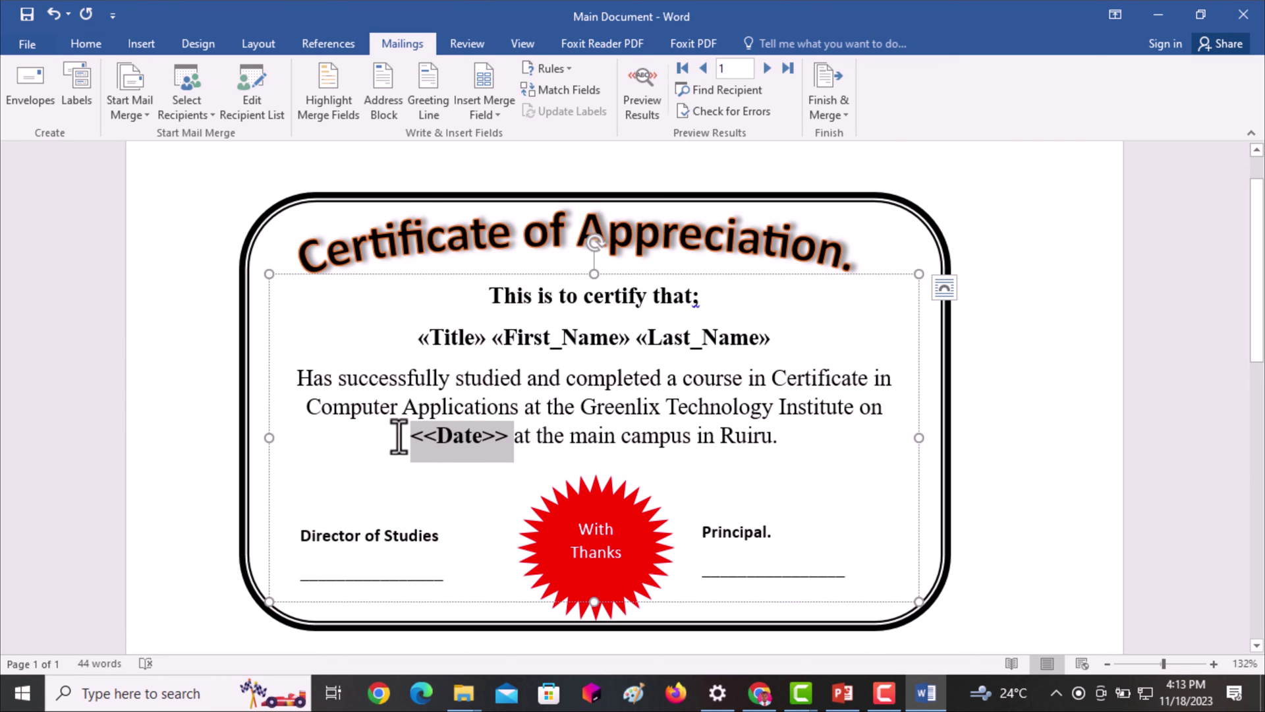
pyautogui.click(492, 113)
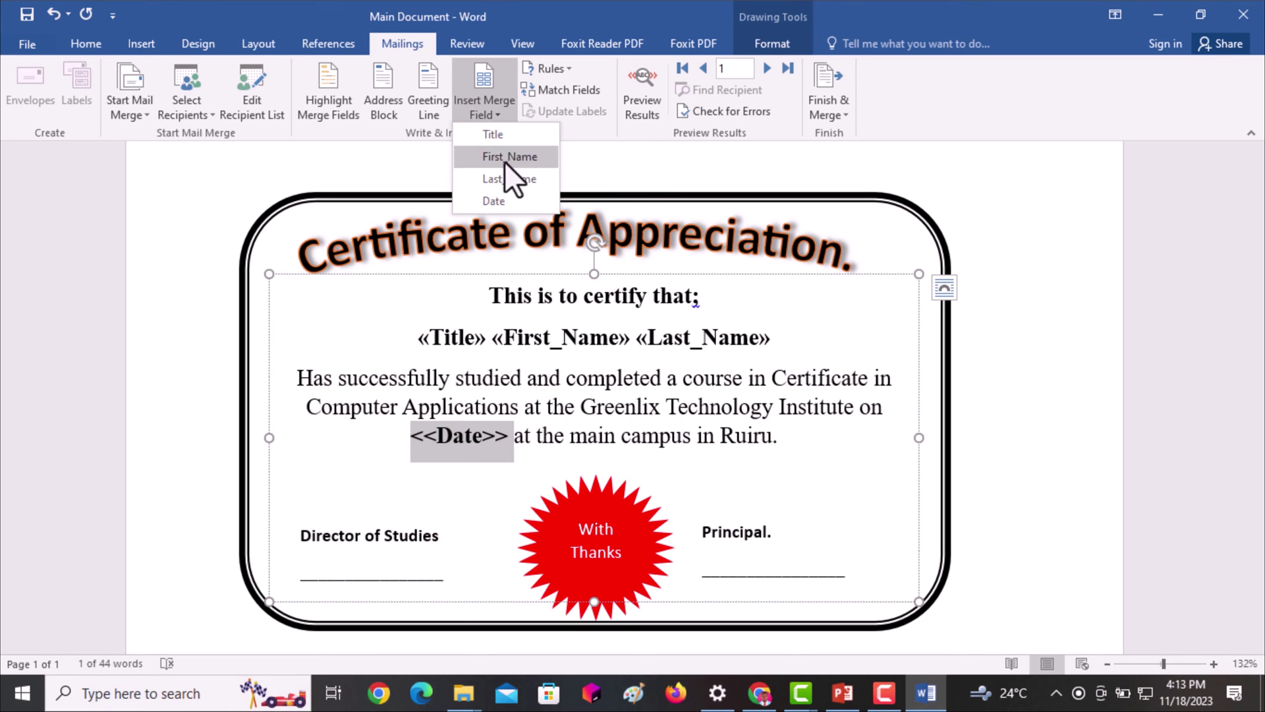
pyautogui.click(510, 201)
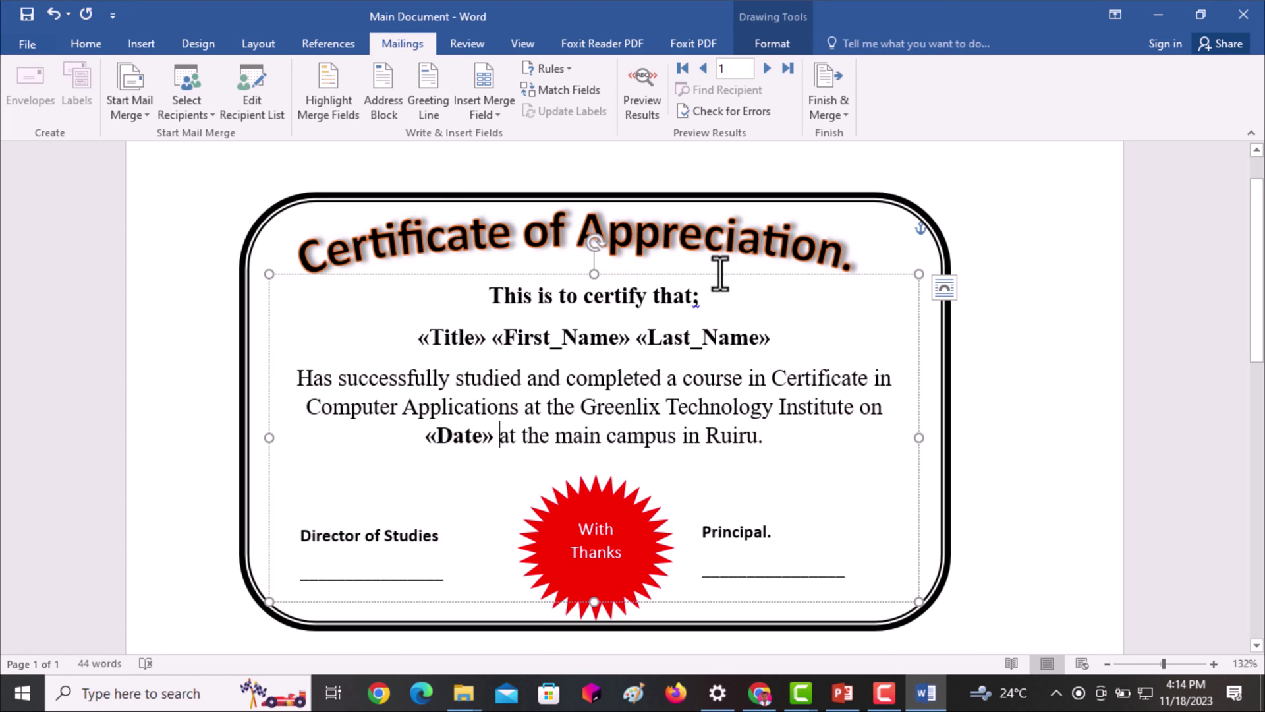
pyautogui.click(1028, 341)
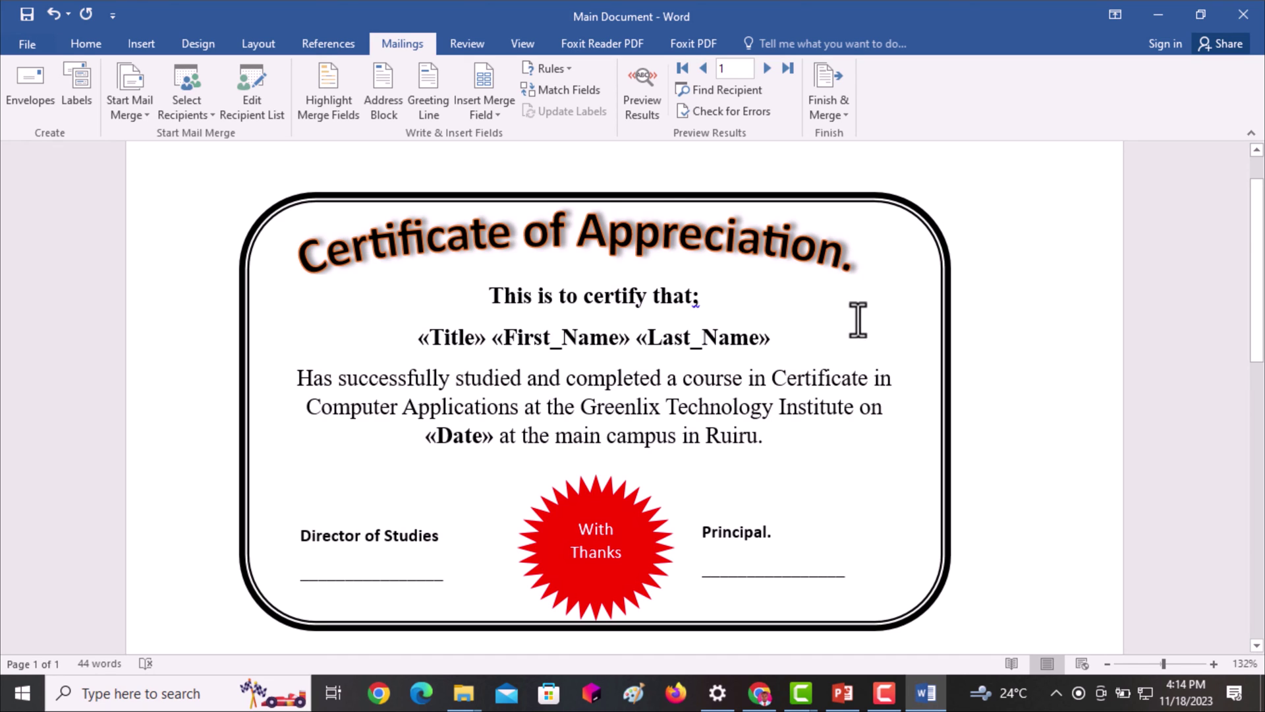
# Step: Preview merge results, step forward to record 6, then back to record 2
pyautogui.click(641, 106)
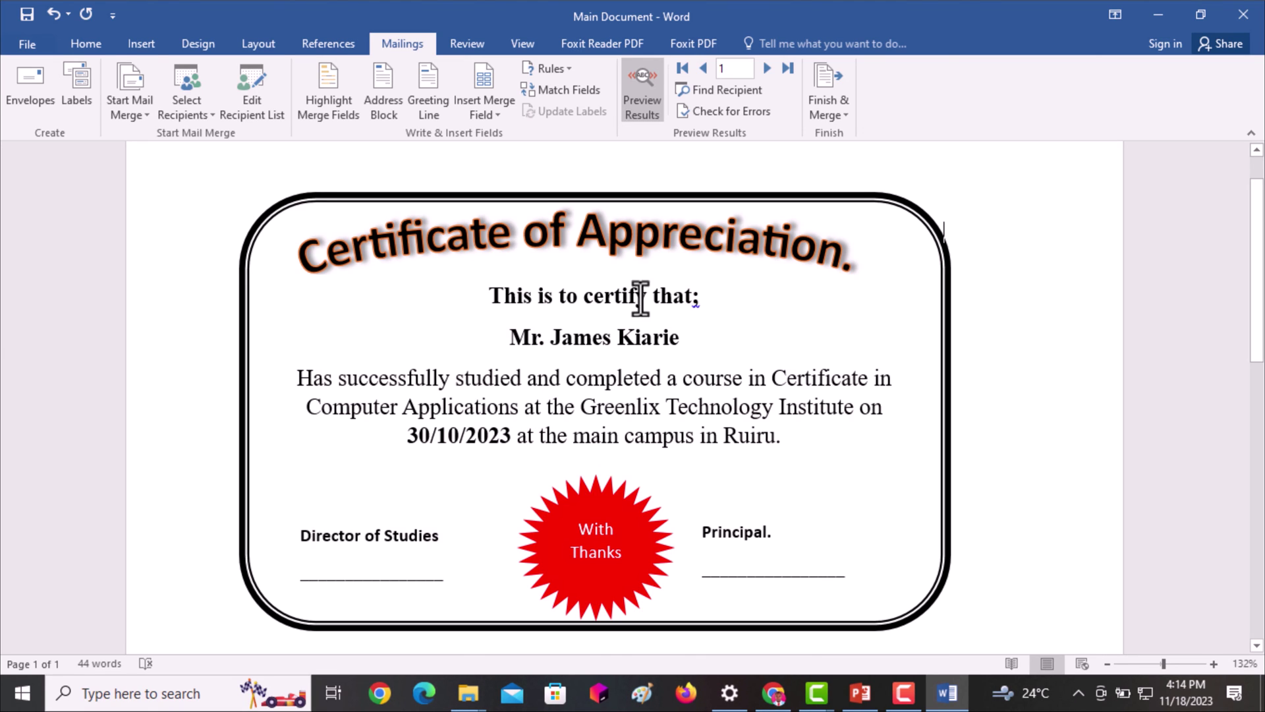
pyautogui.click(766, 68)
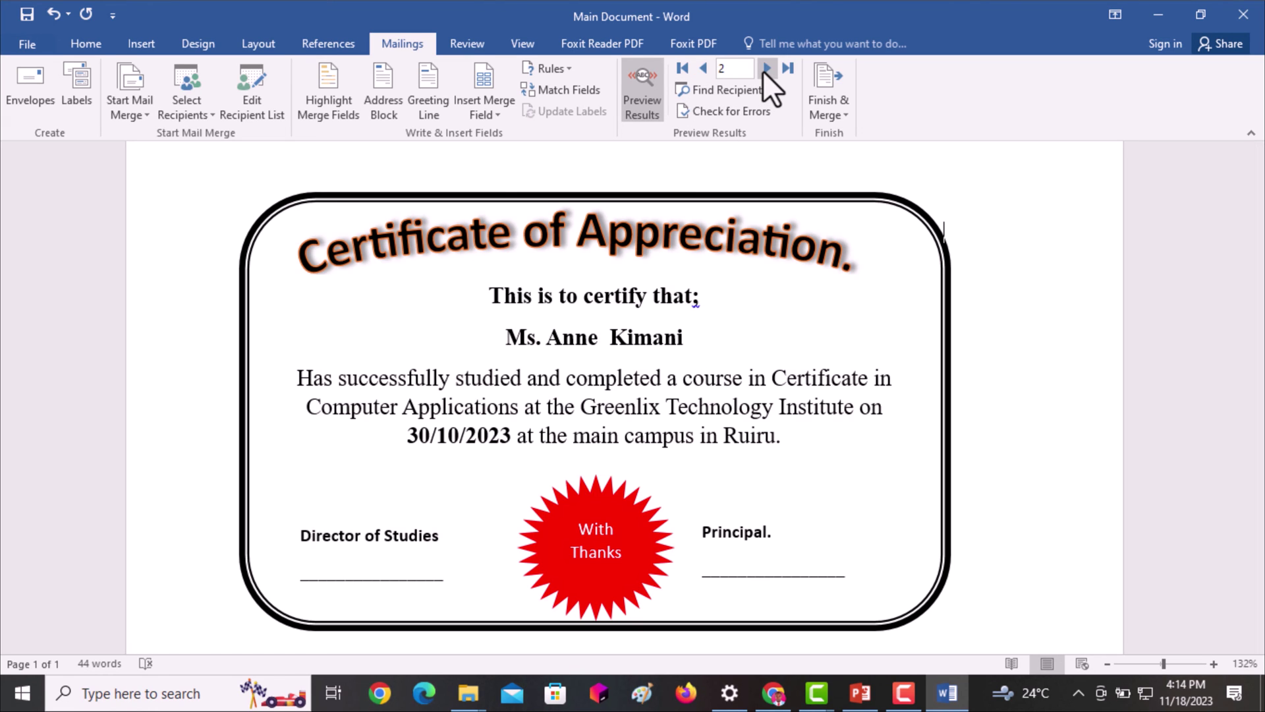
pyautogui.click(766, 69)
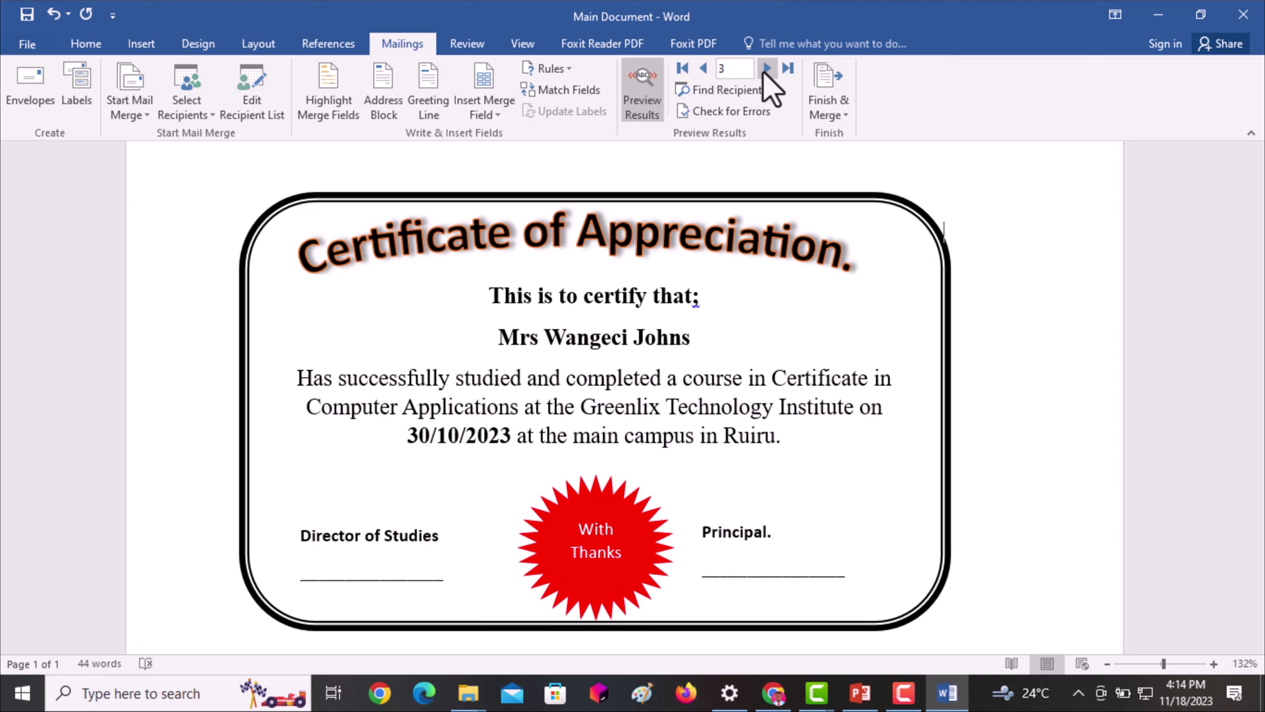
pyautogui.click(766, 69)
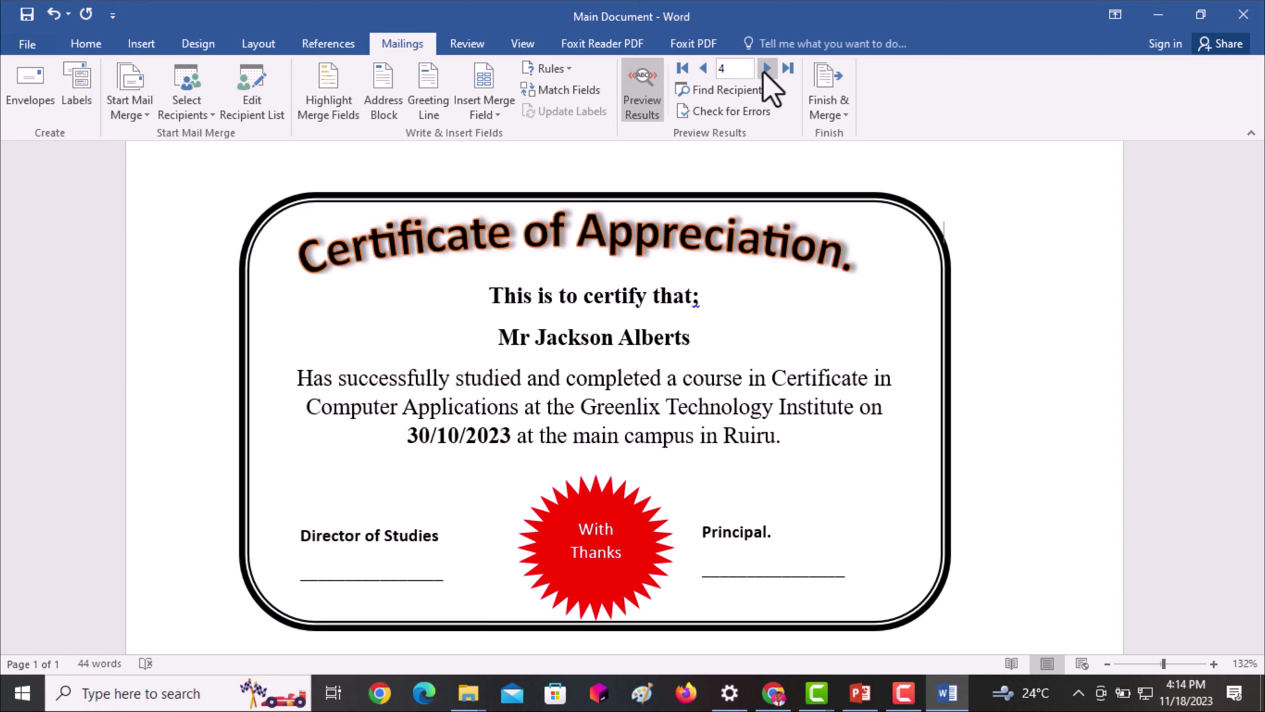
pyautogui.click(767, 68)
pyautogui.click(766, 68)
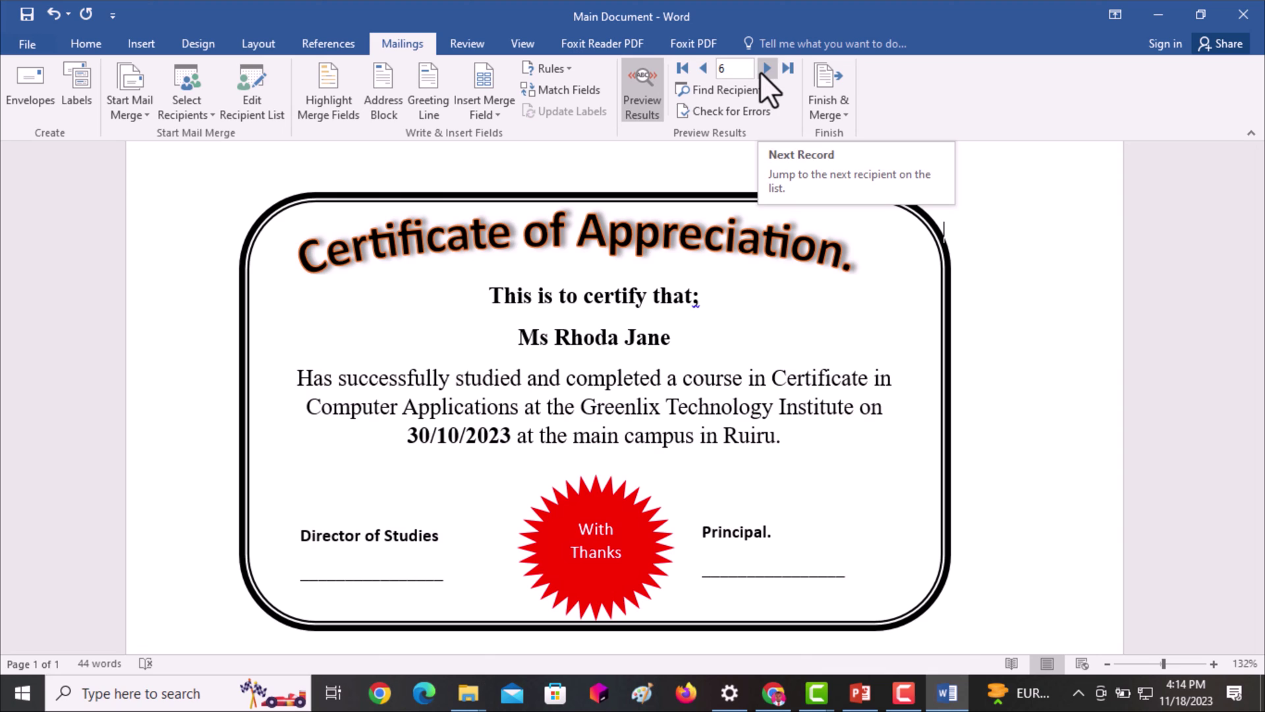
pyautogui.click(704, 68)
pyautogui.click(705, 70)
pyautogui.click(705, 70)
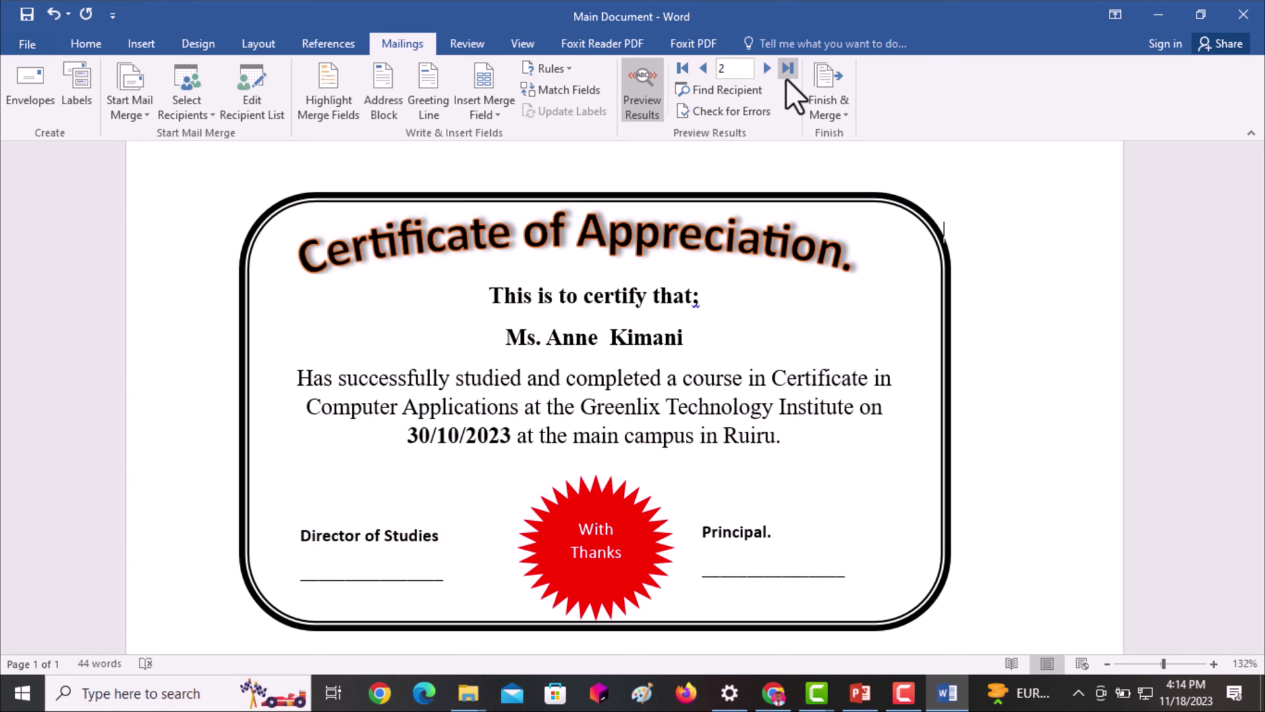
# Step: Finish & Merge into individual documents using All records, creating Letters1
pyautogui.click(841, 116)
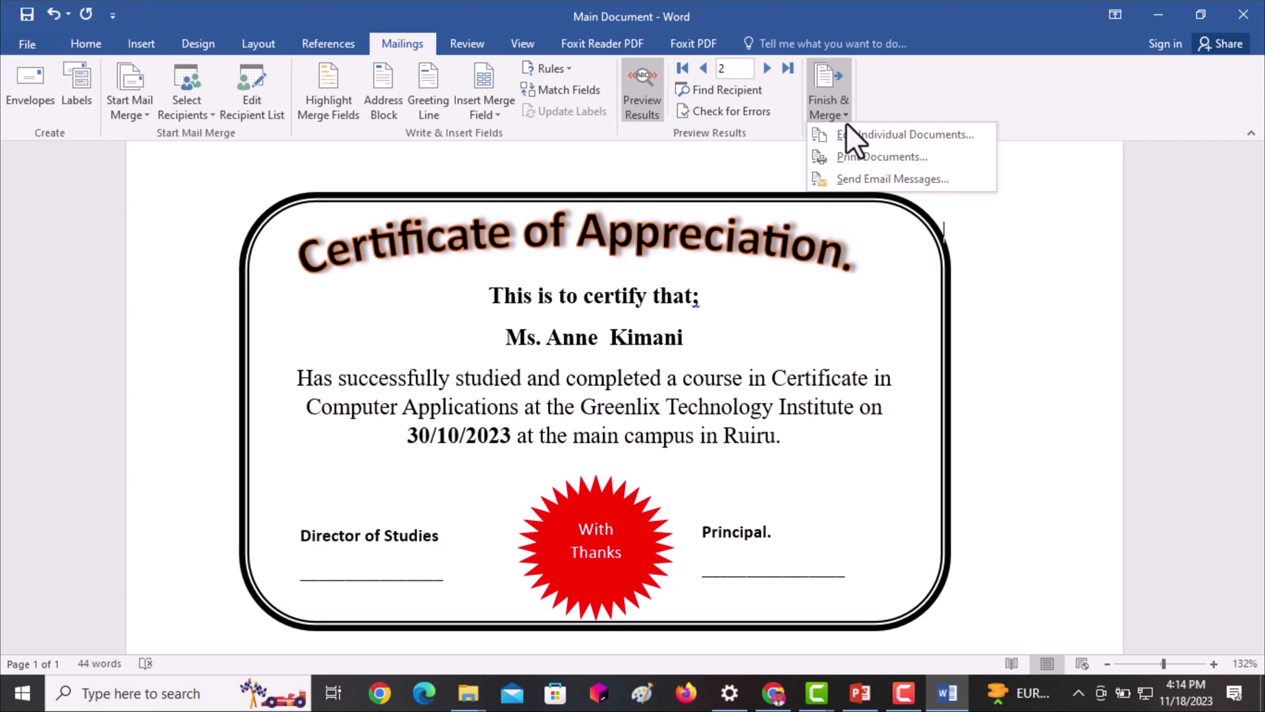
pyautogui.click(867, 138)
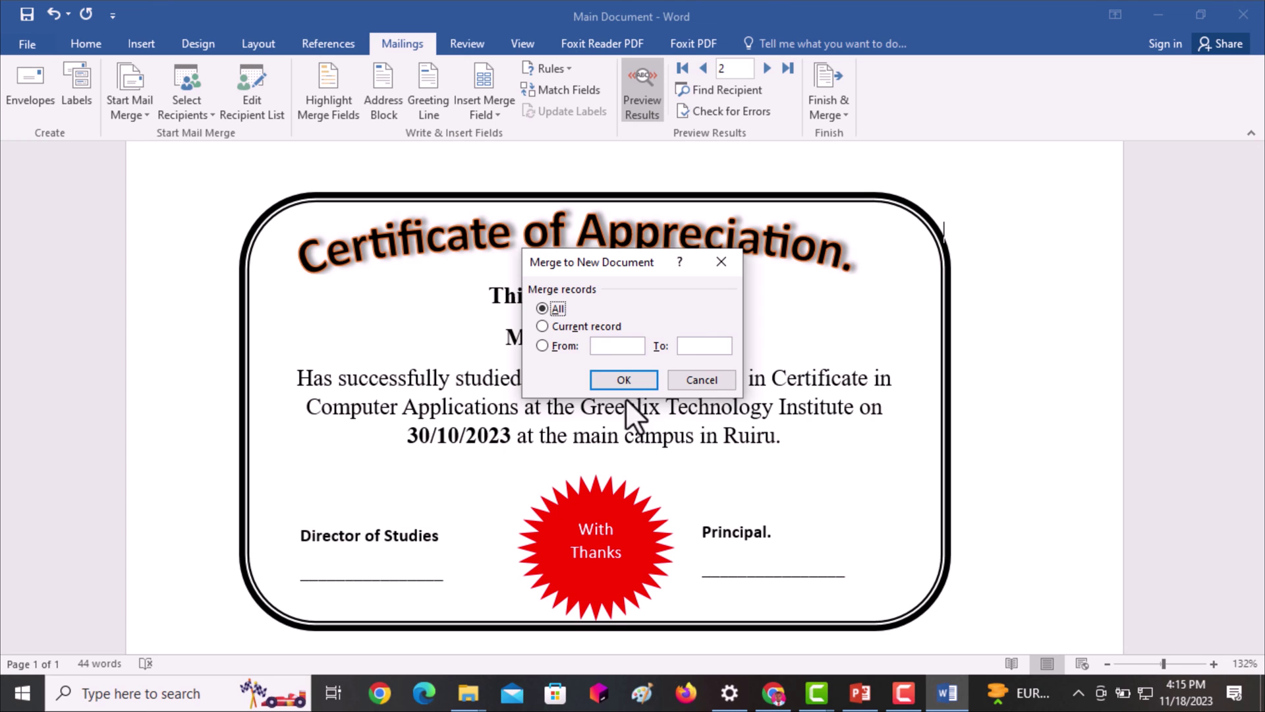
pyautogui.click(624, 381)
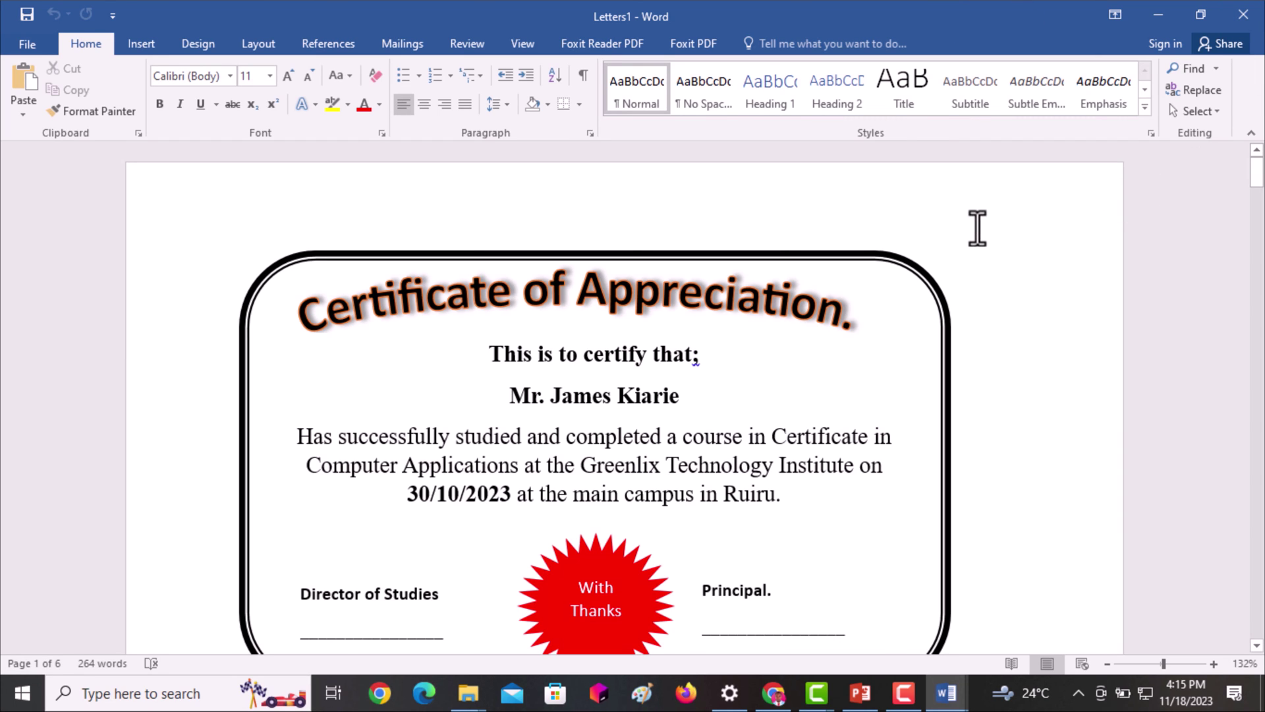
# Step: Scroll through Letters1 to check the six merged certificates dated 30/10/2023
pyautogui.scroll(-3, 975, 263)
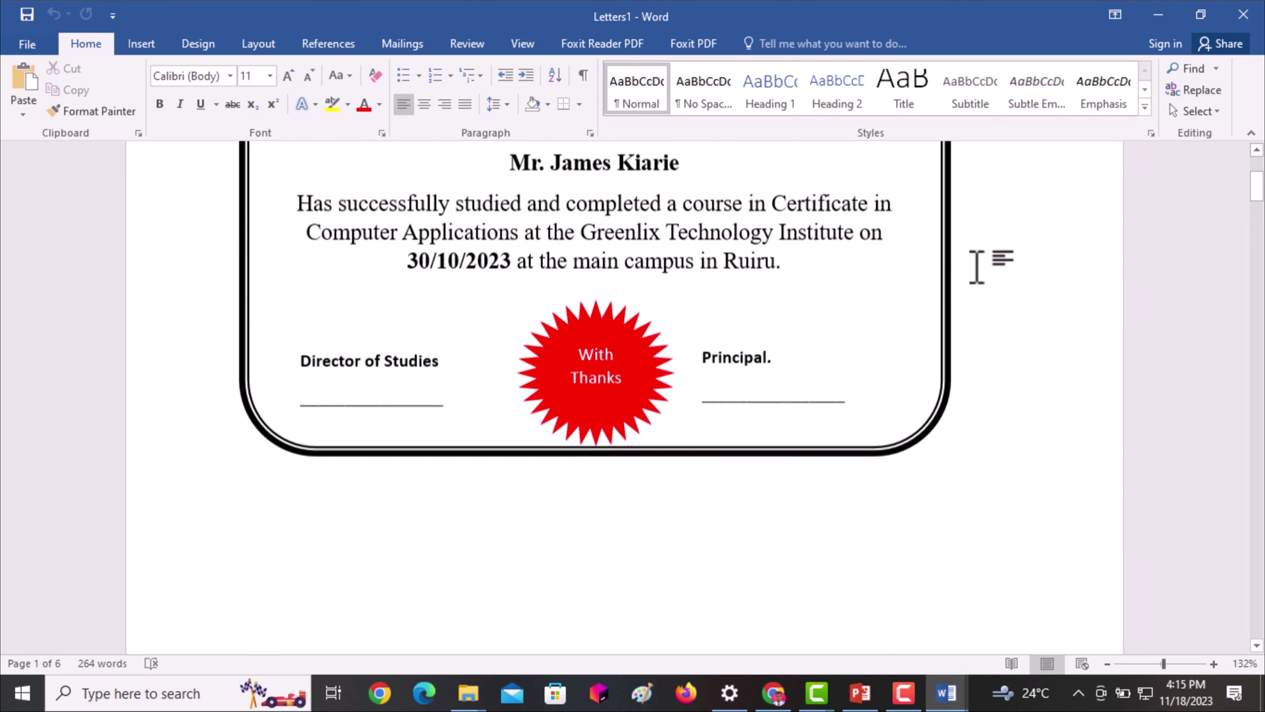
pyautogui.scroll(-5, 976, 266)
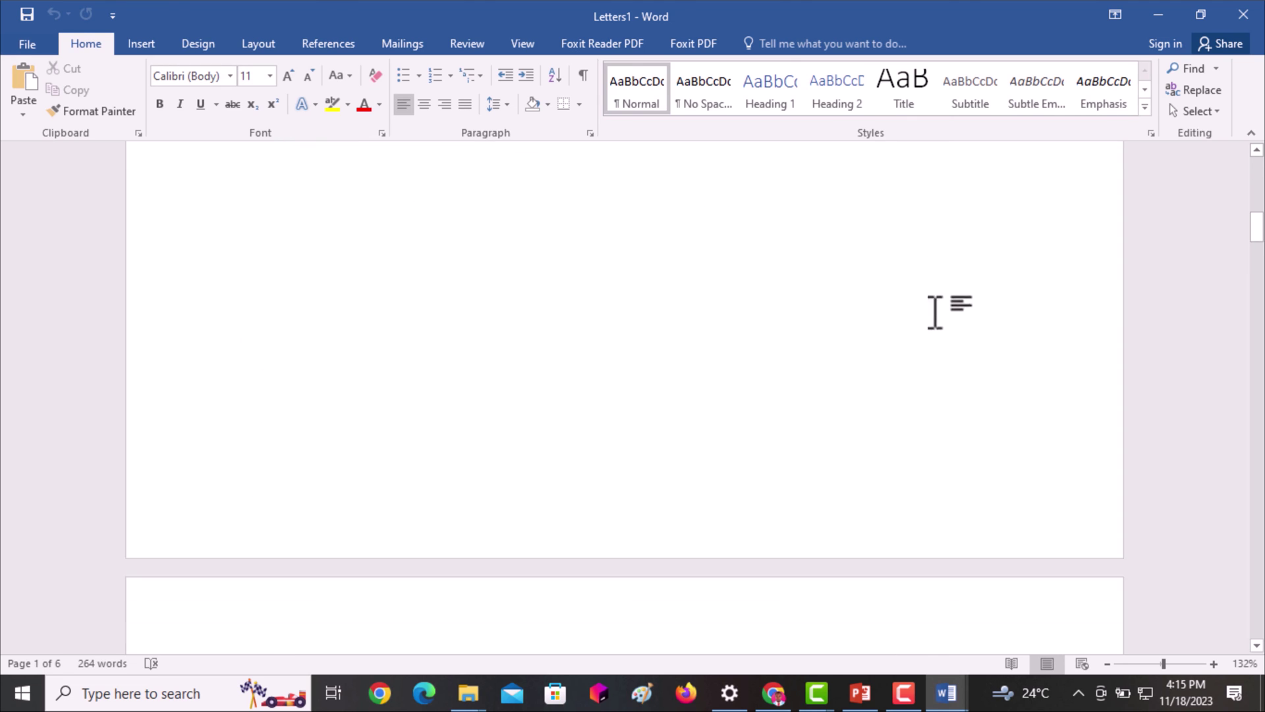
pyautogui.scroll(-10, 941, 306)
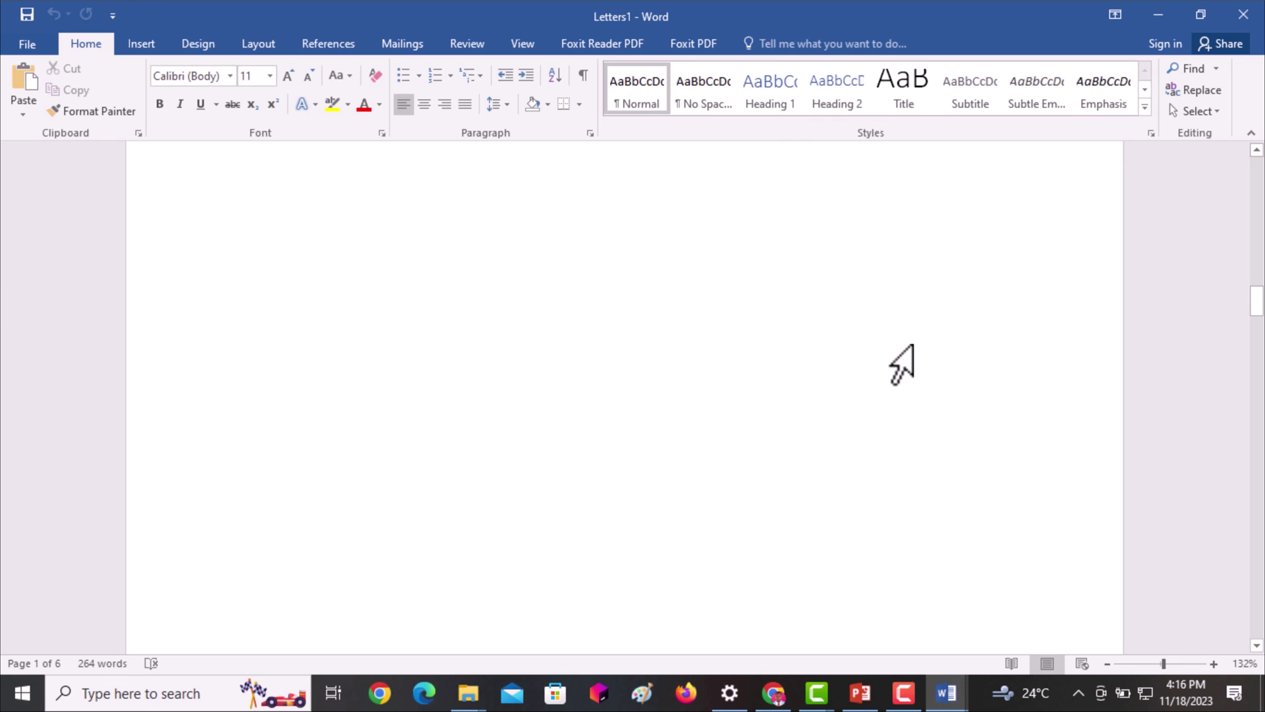